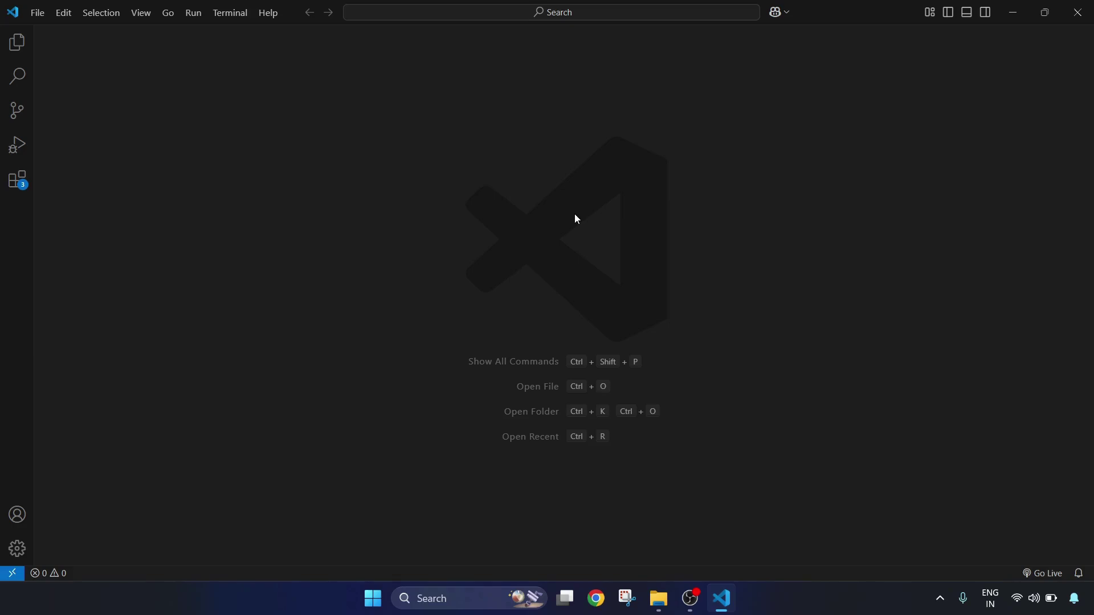
Step: Open the profile manager and start a new profile from the Java Spring template
click(17, 550)
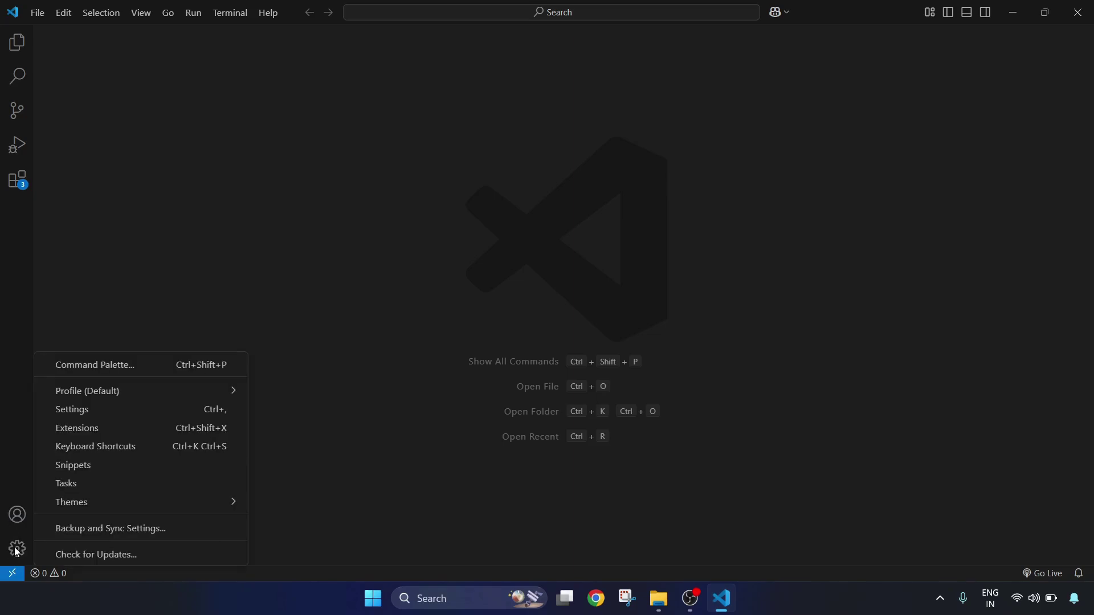
mouse_move(88, 398)
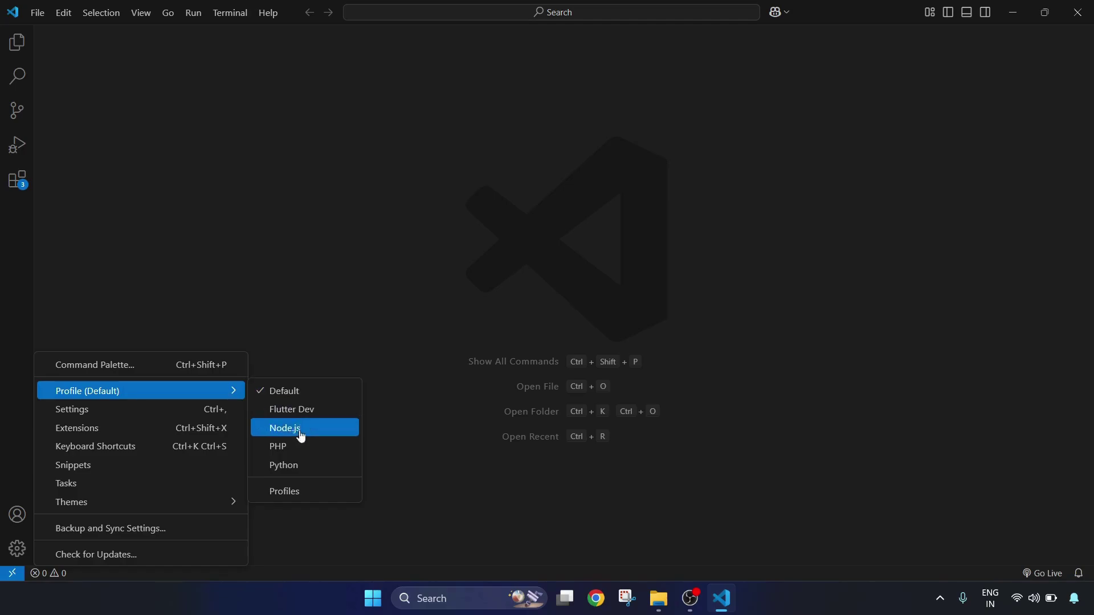
click(305, 492)
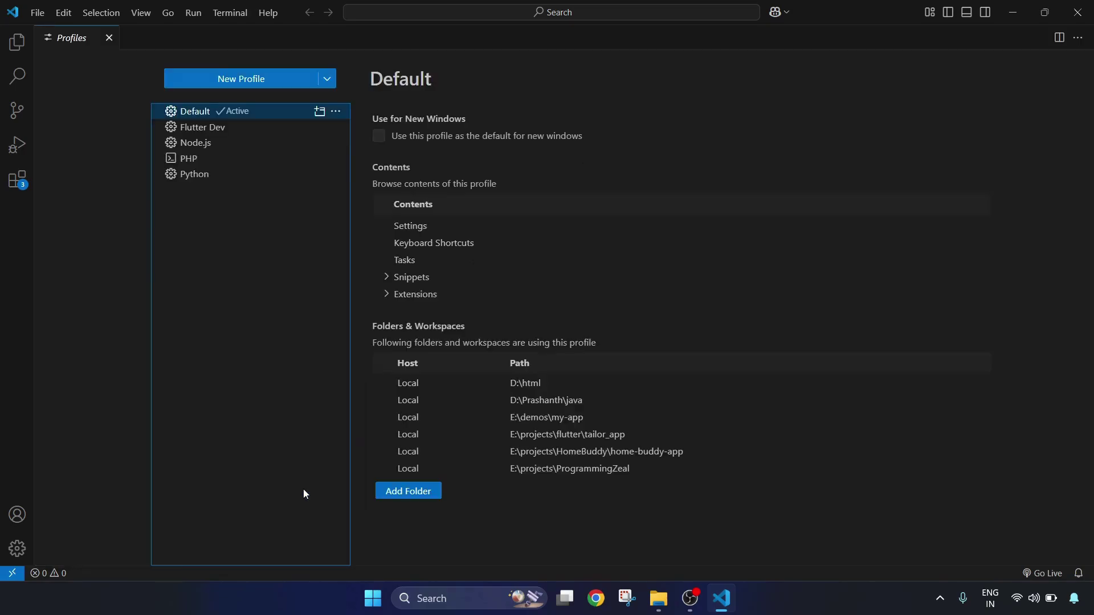
click(329, 79)
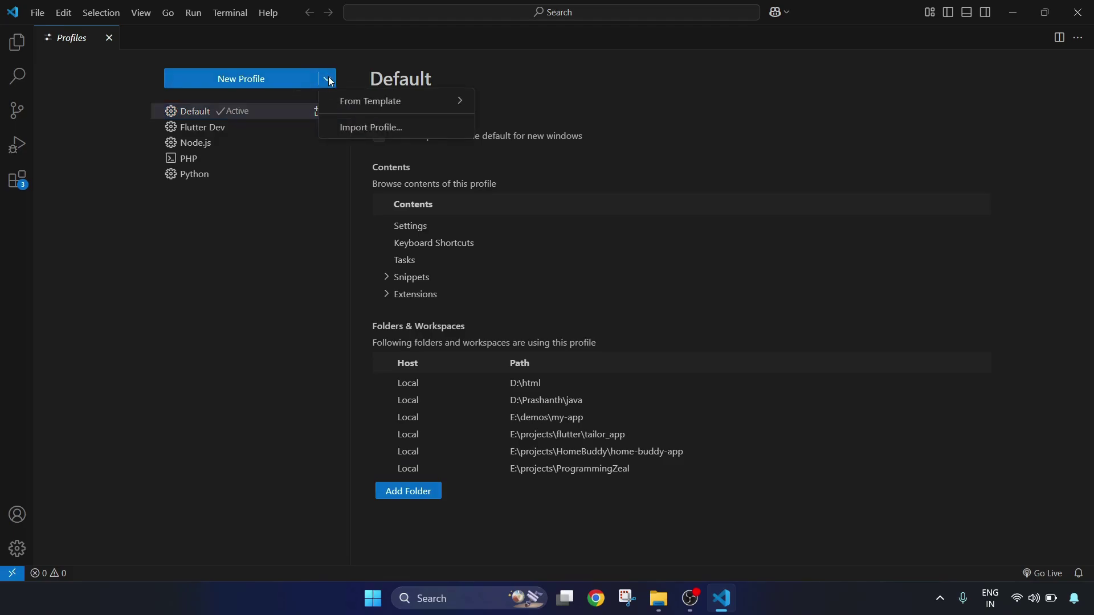
mouse_move(403, 103)
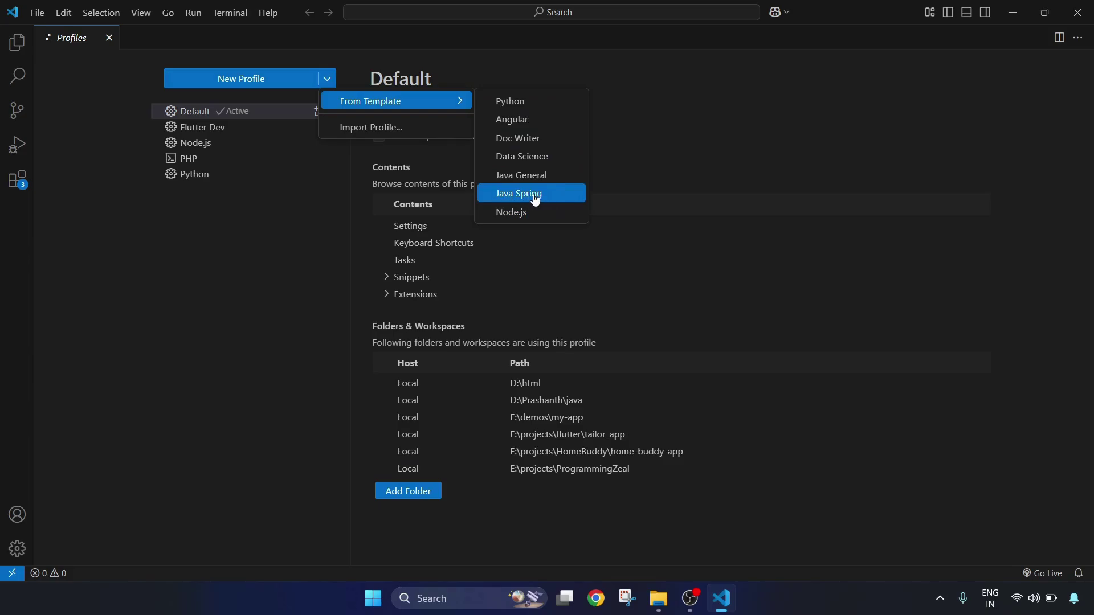
key(Escape)
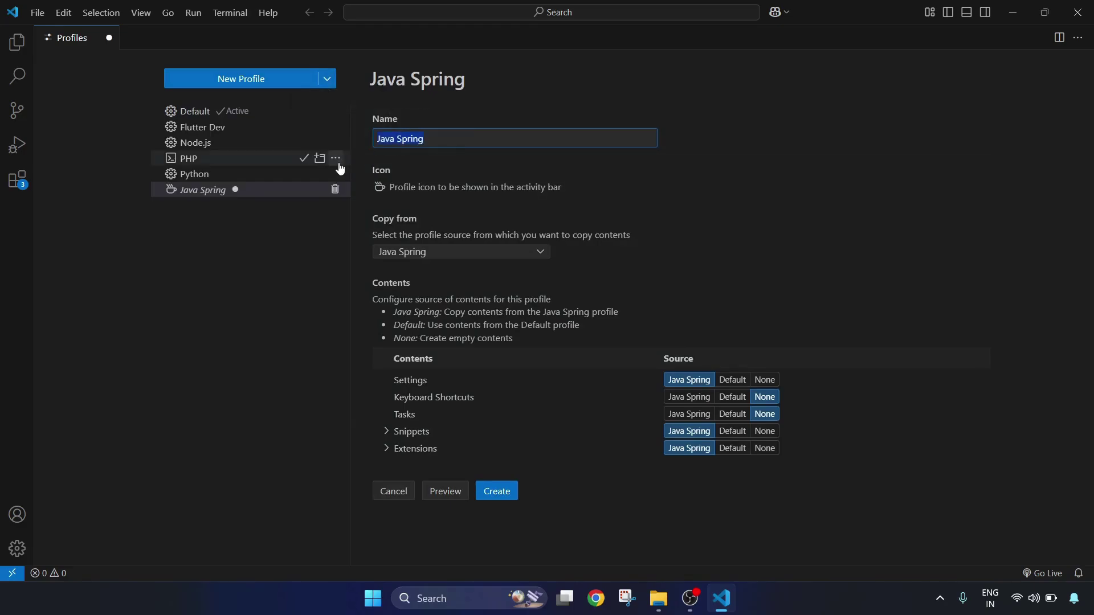
Step: Review the extensions included in the Java Spring profile, create it with its template name and make it the active profile
click(473, 143)
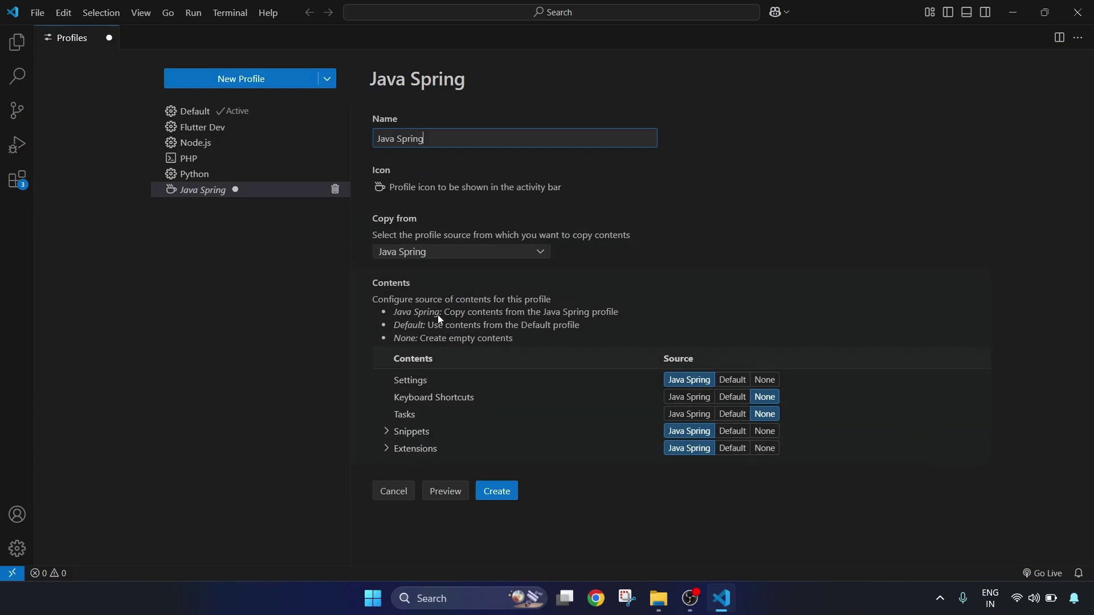
click(386, 448)
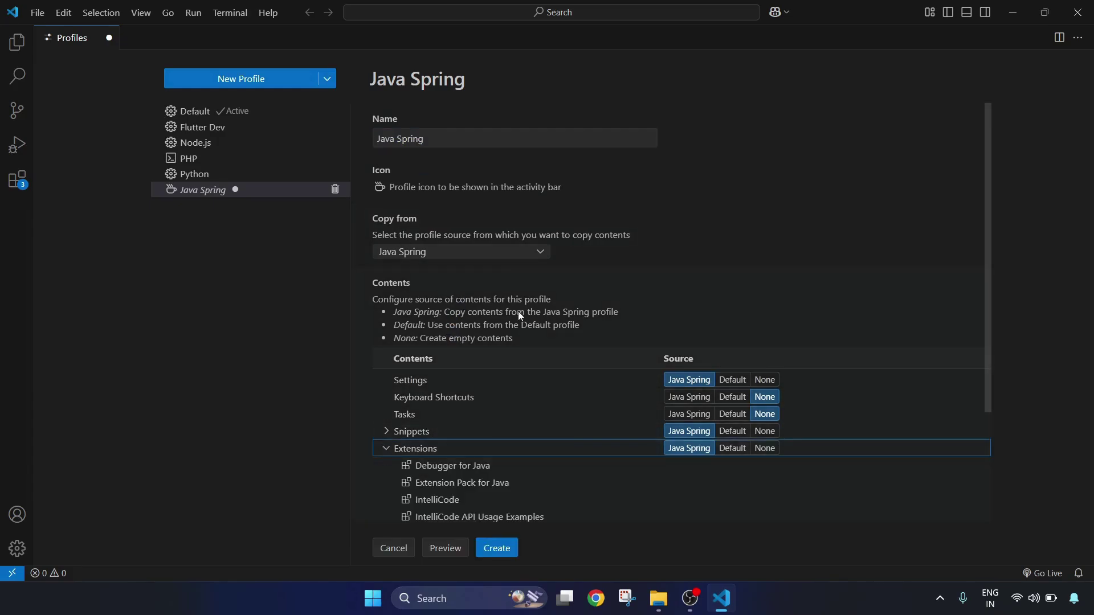
scroll(518, 311, down, 3)
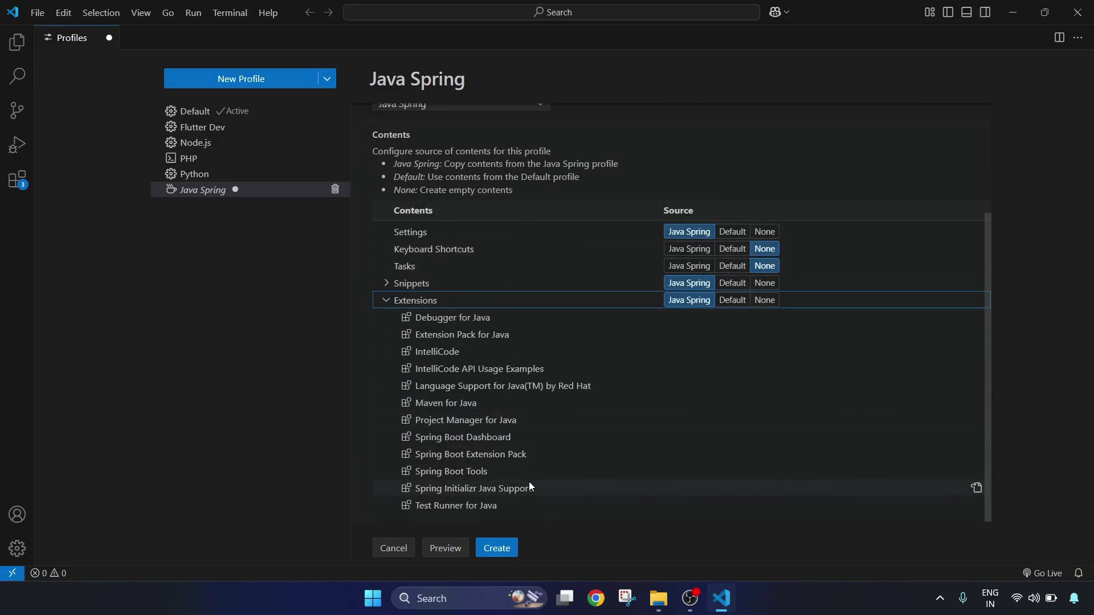
click(507, 556)
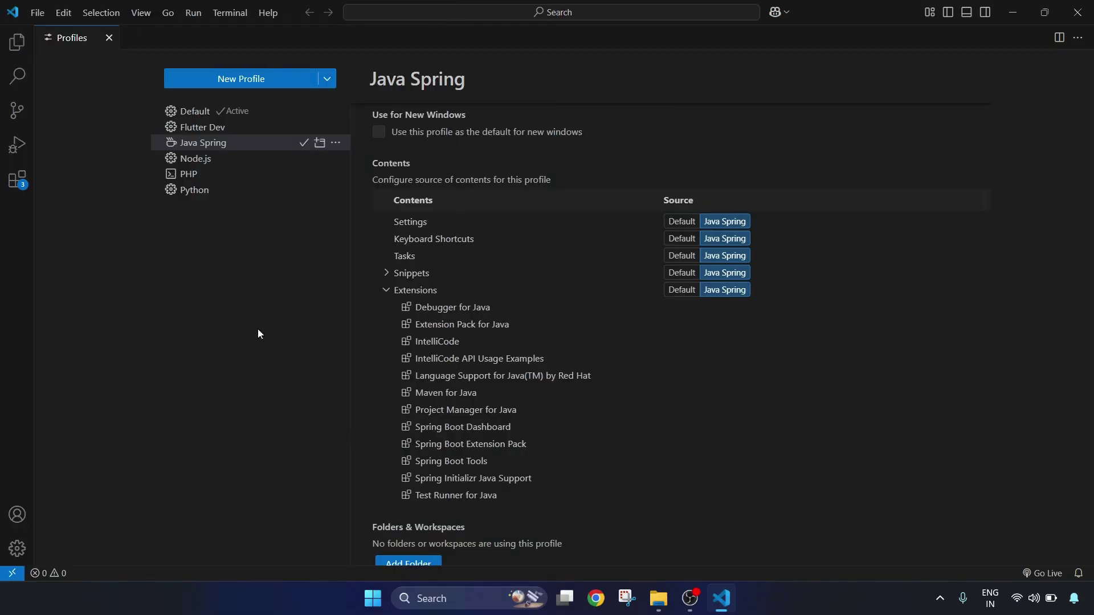
click(304, 143)
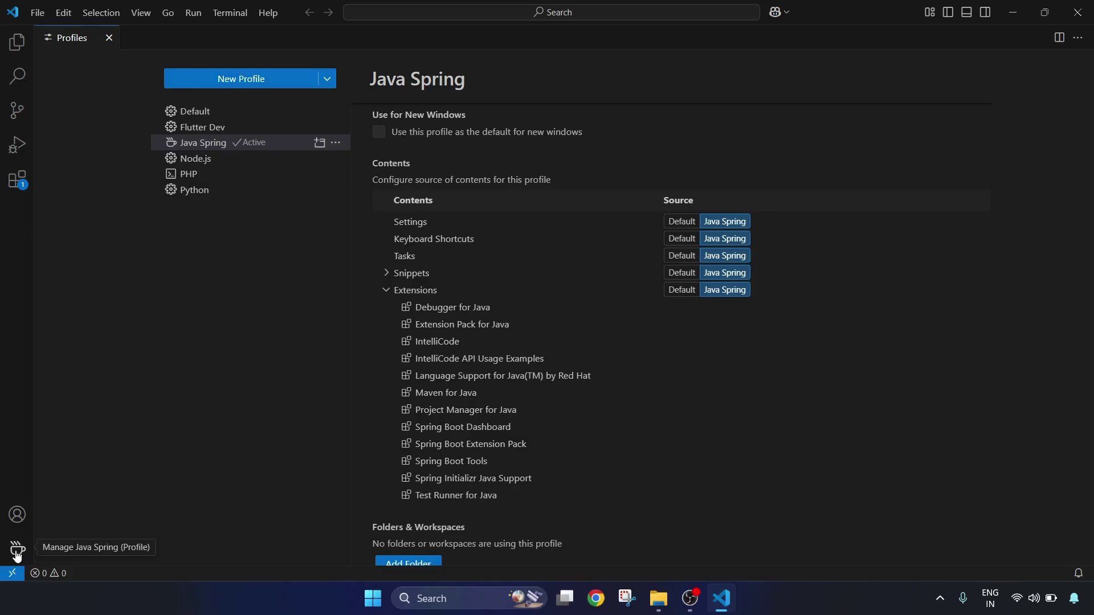
Step: Look through the icon choices for the Java Spring profile without changing its icon, and close the profile manager
scroll(550, 411, down, 1)
scroll(563, 449, up, 3)
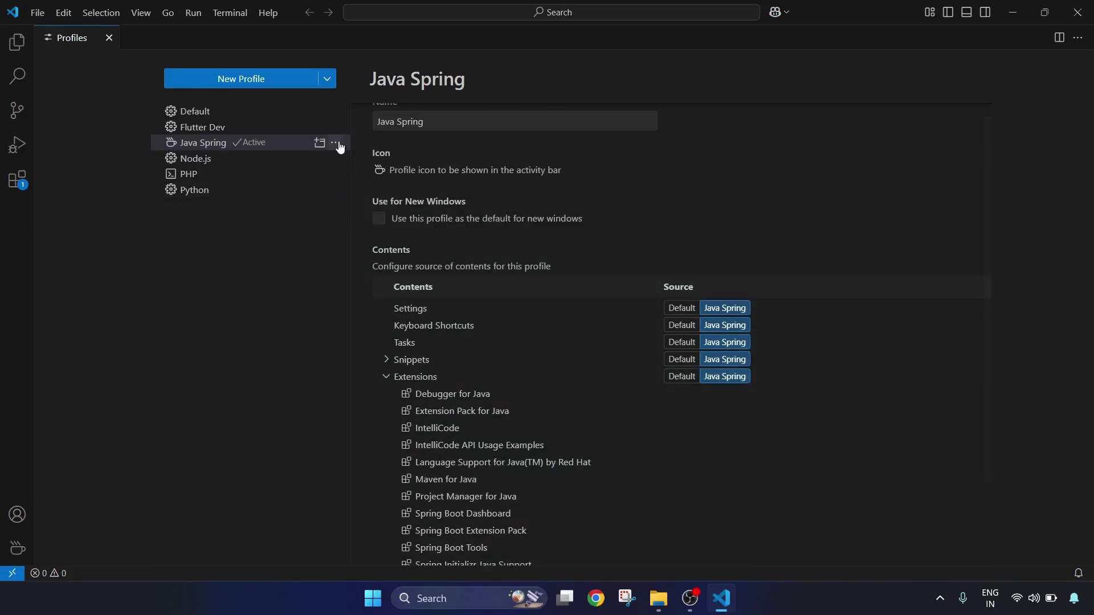
click(380, 170)
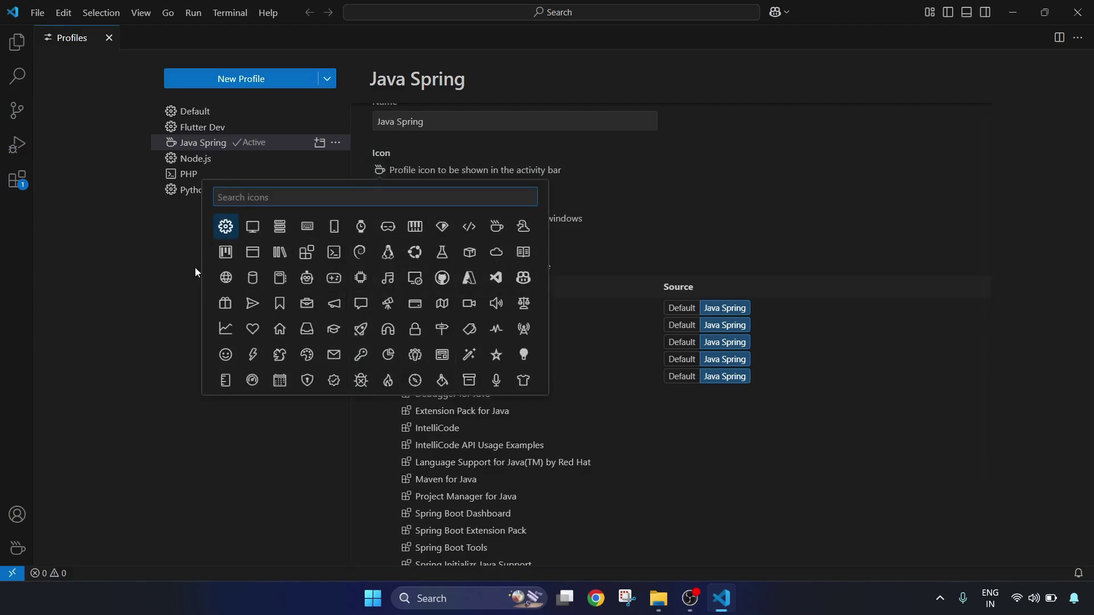
click(701, 167)
scroll(681, 192, up, 1)
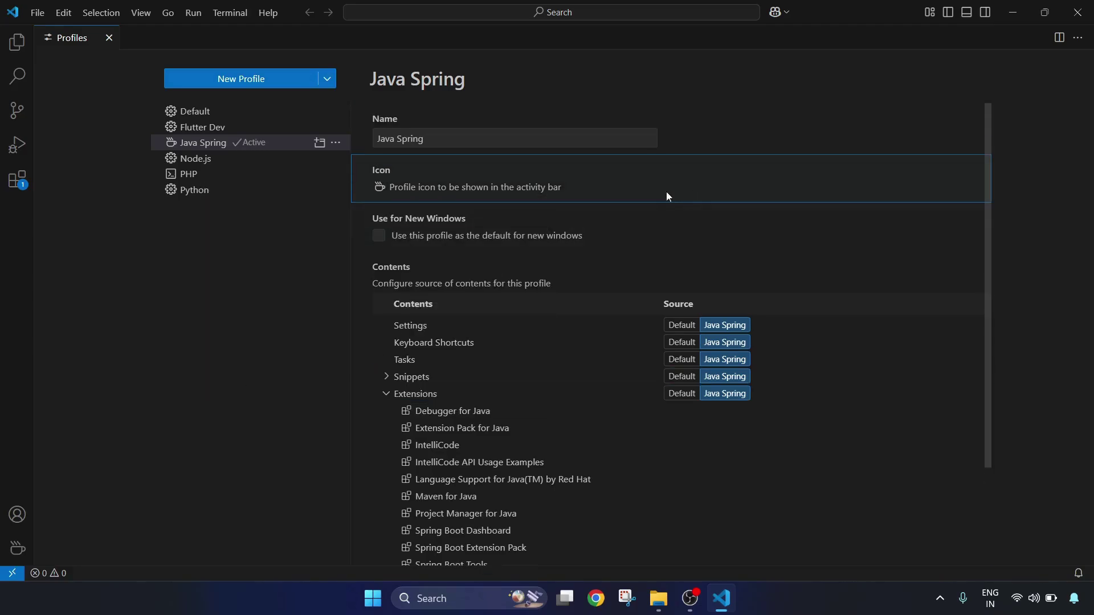
click(109, 37)
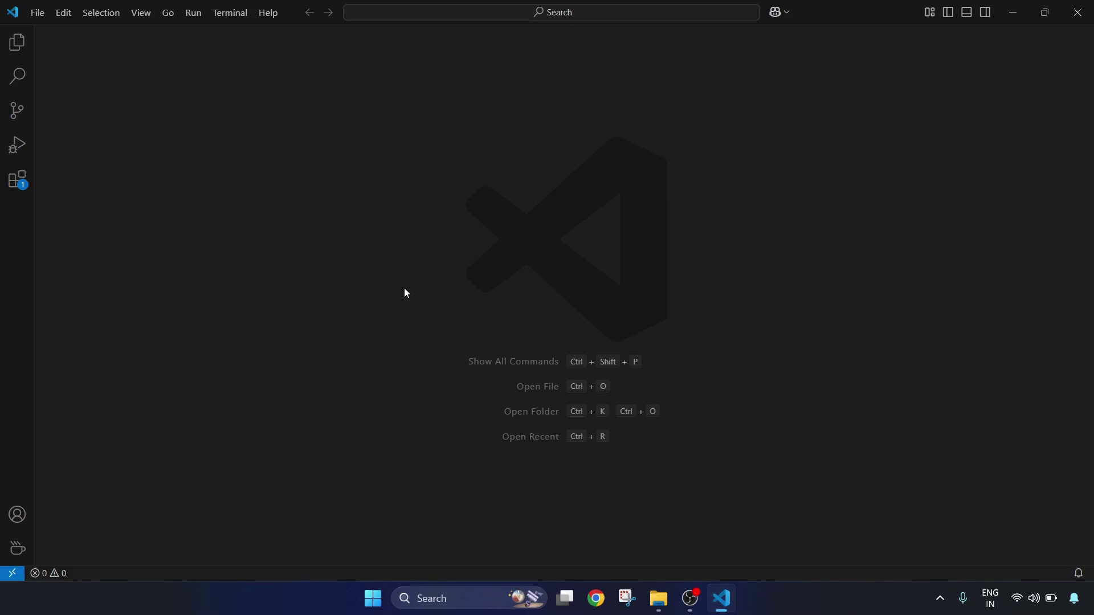
Step: Start a Spring Initializr Maven project with Spring Boot version 3.4.2 and Java as the project language
key(ctrl+shift+p)
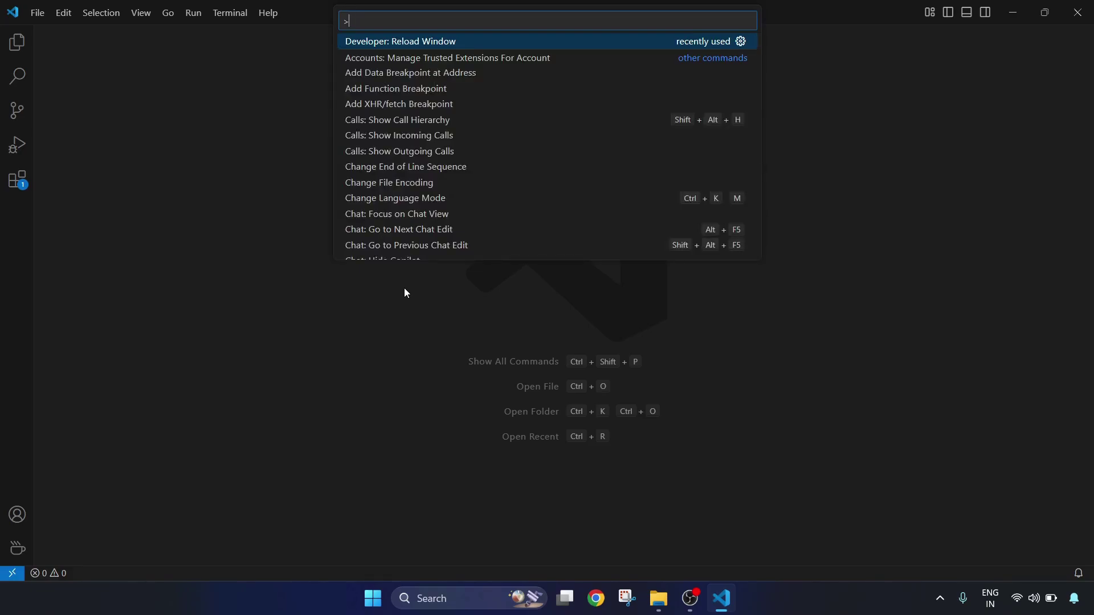
text(spring)
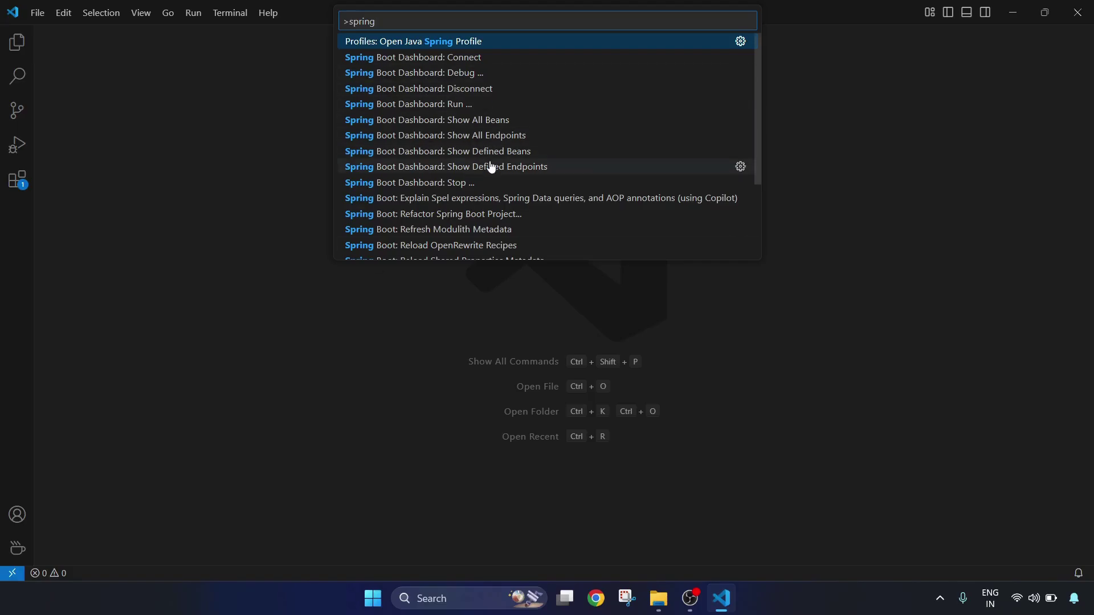
scroll(477, 183, down, 3)
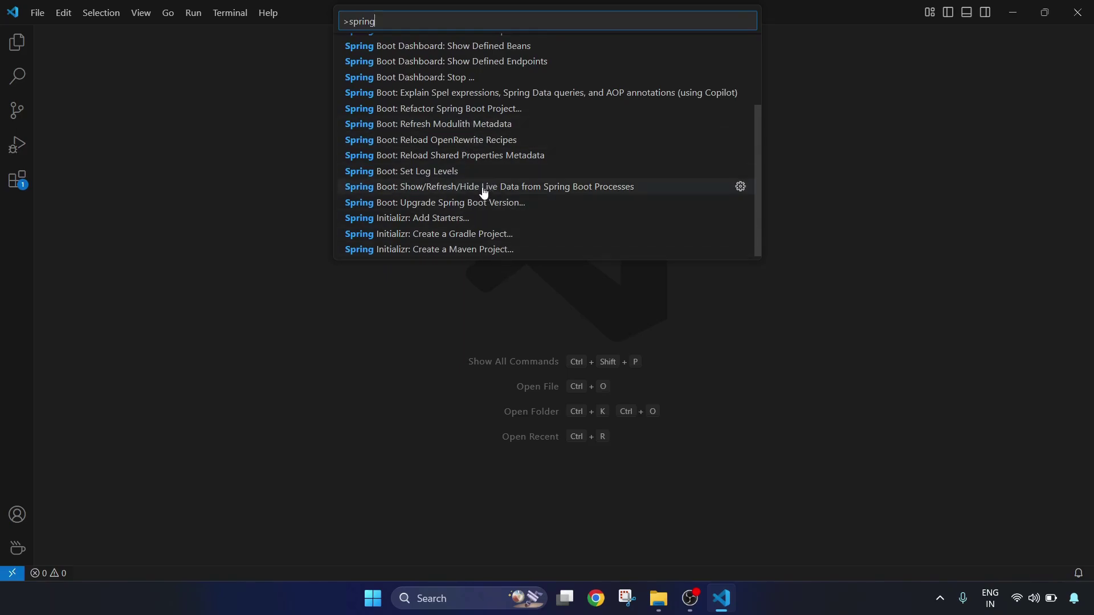
click(489, 251)
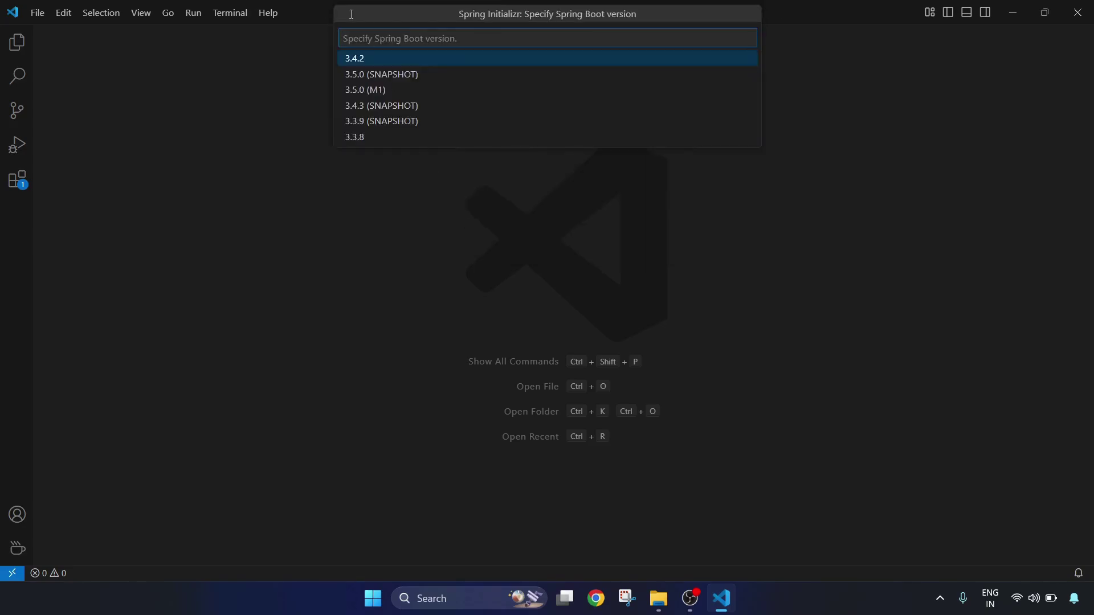
click(378, 61)
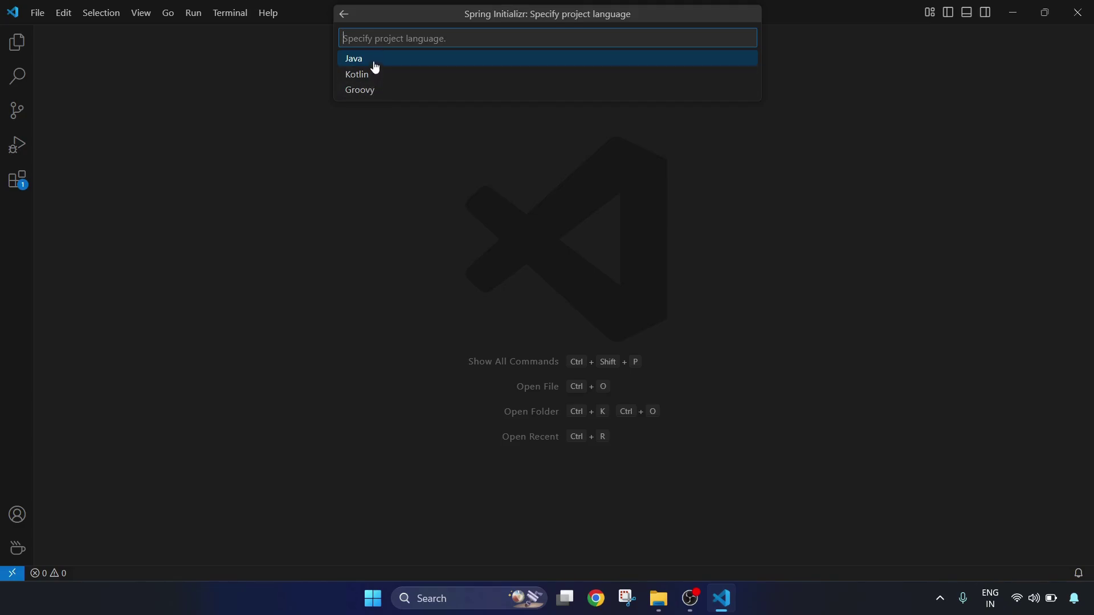
click(375, 63)
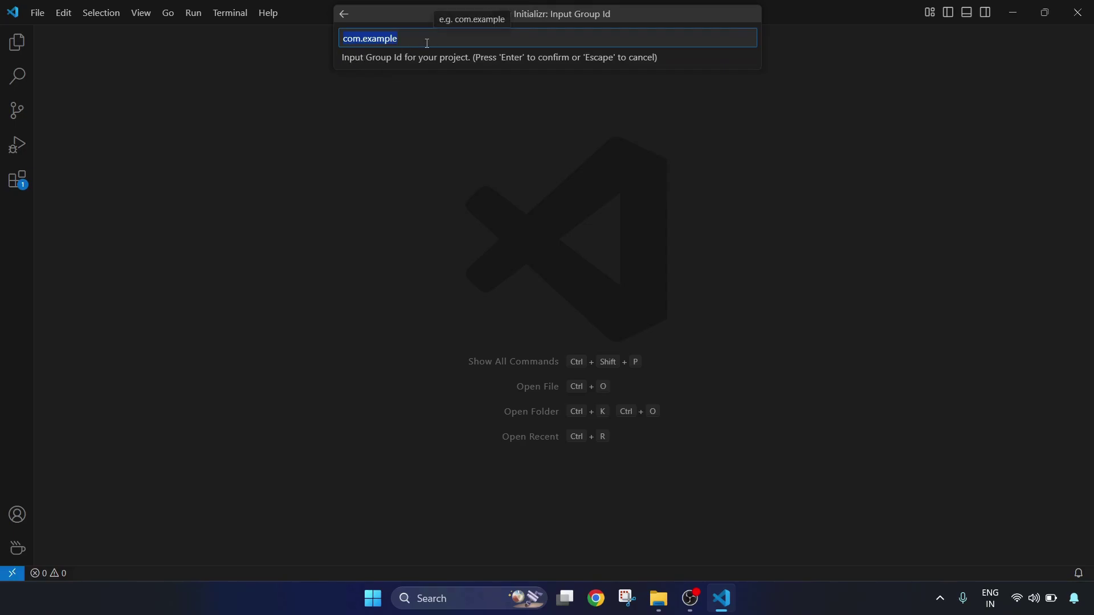
Step: Accept com.example as the group ID and enter an artifact ID starting with "spring-"
key(Return)
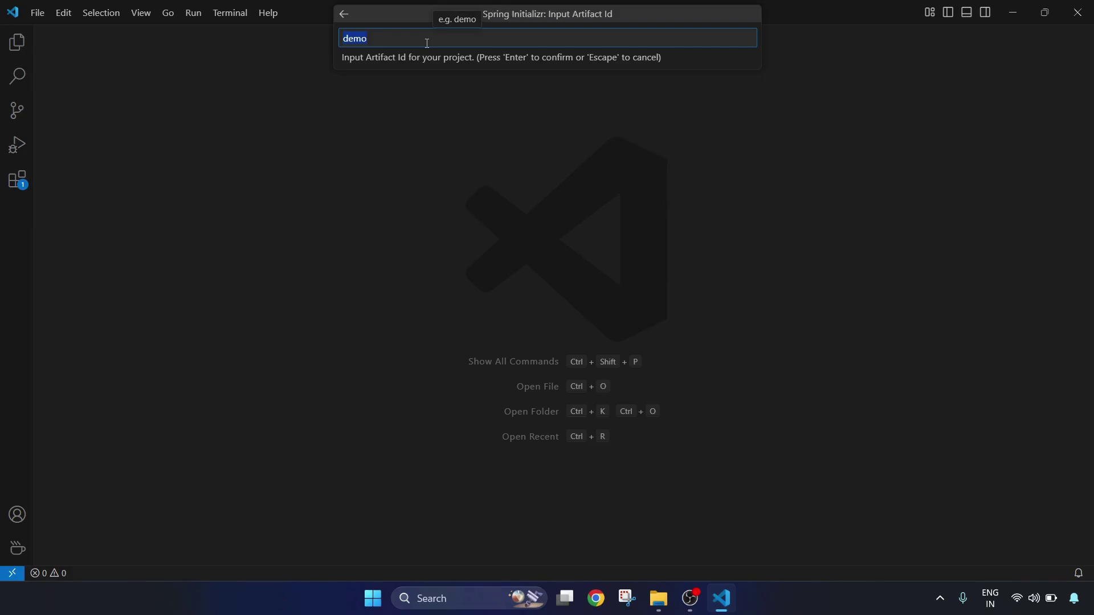
text(spring)
key(ctrl+a)
key(BackSpace)
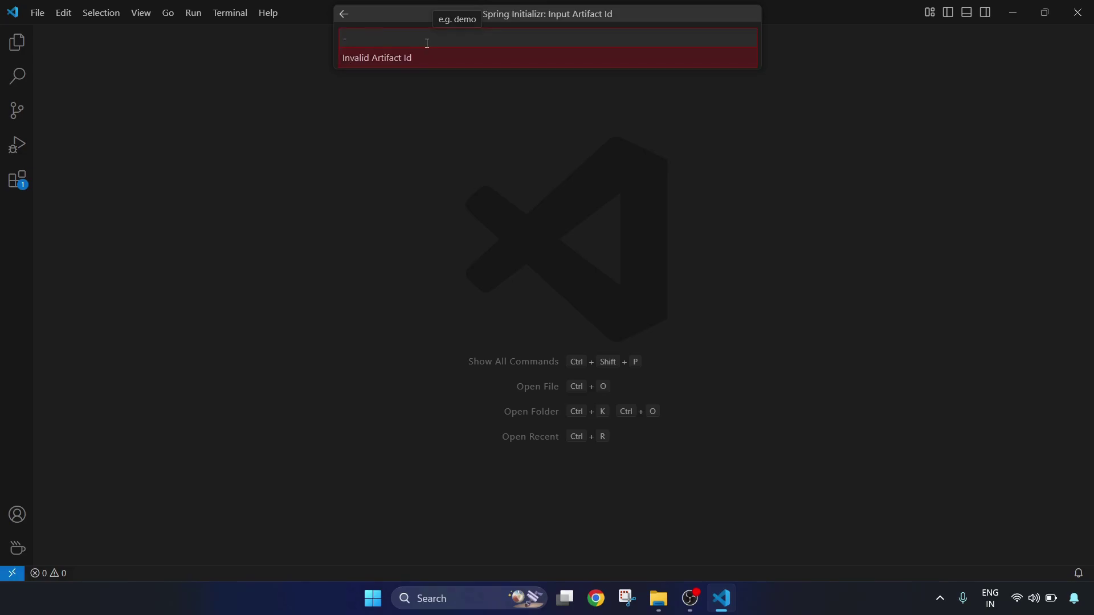
text(spring)
key(BackSpace)
text(-doe)
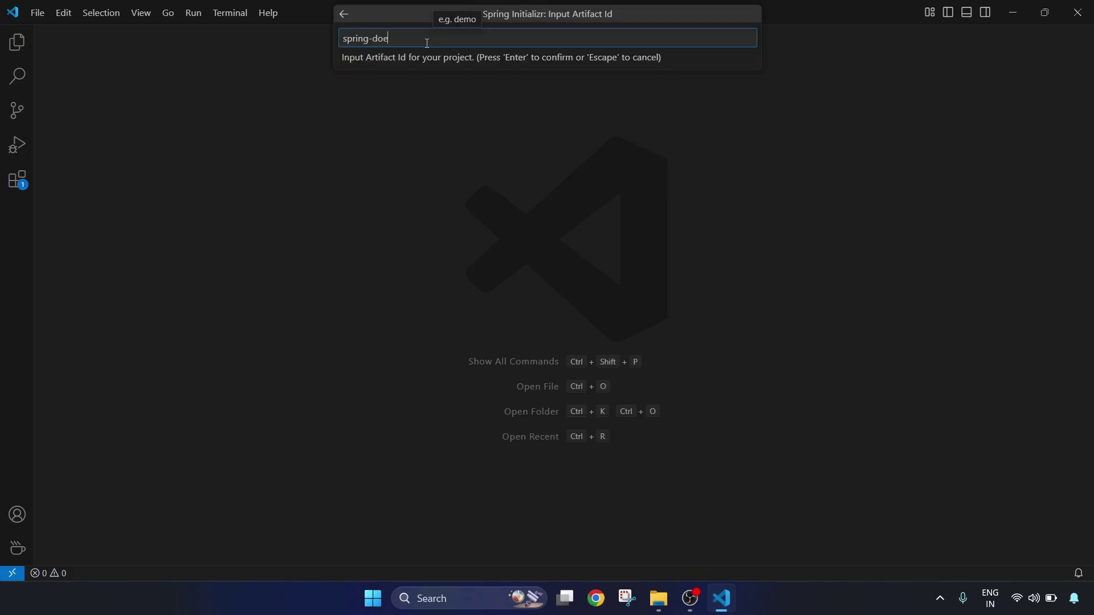
text(m)
key(BackSpace)
key(BackSpace)
text(mo)
key(Return)
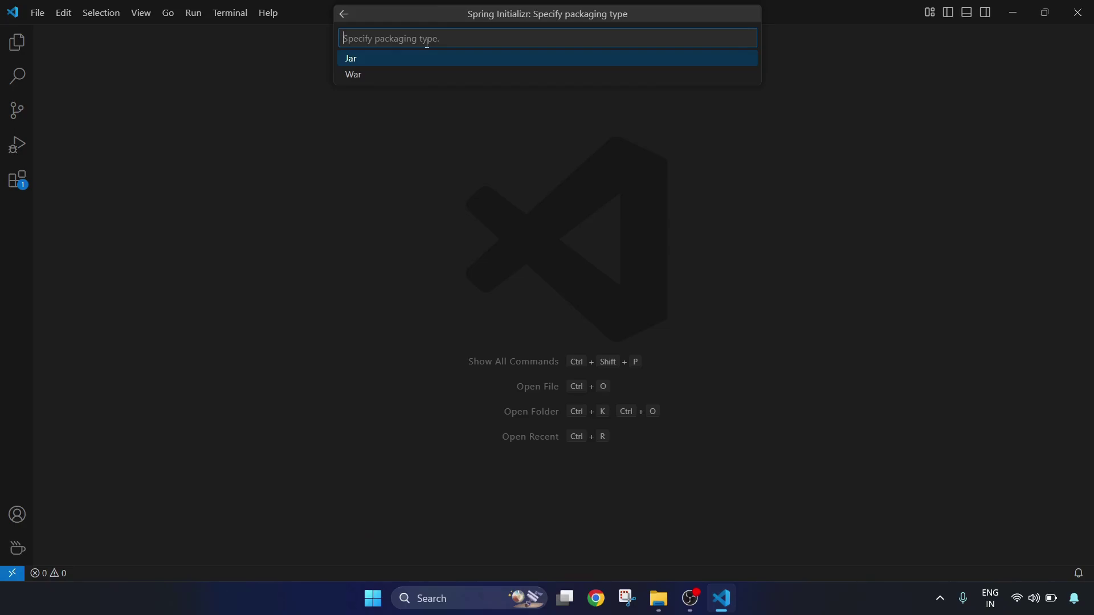
Step: Choose Jar packaging and Java version 17 for the Spring project
click(371, 63)
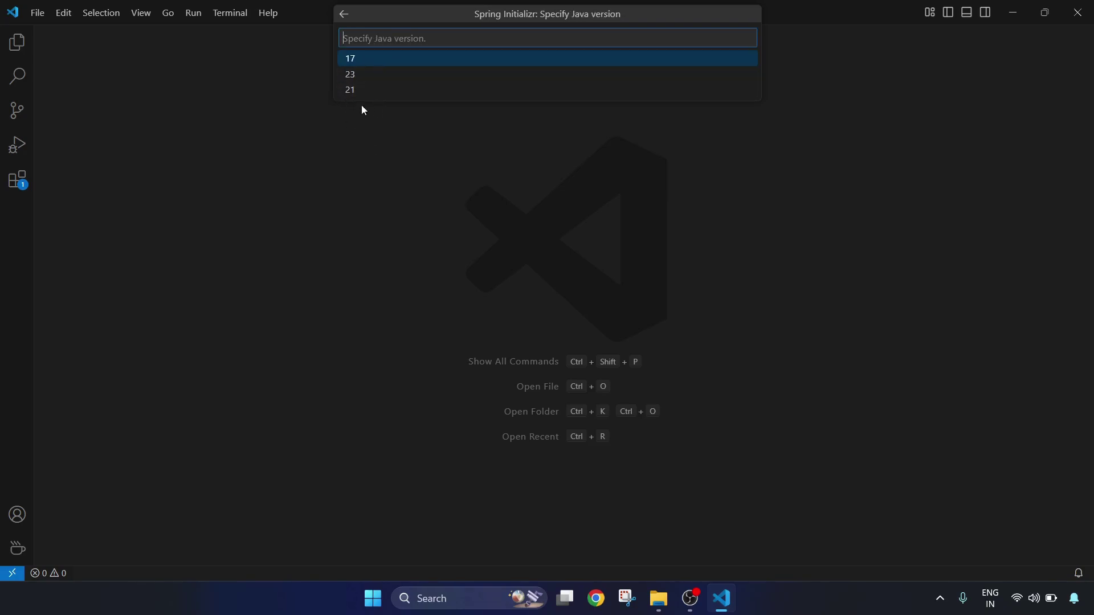
click(369, 59)
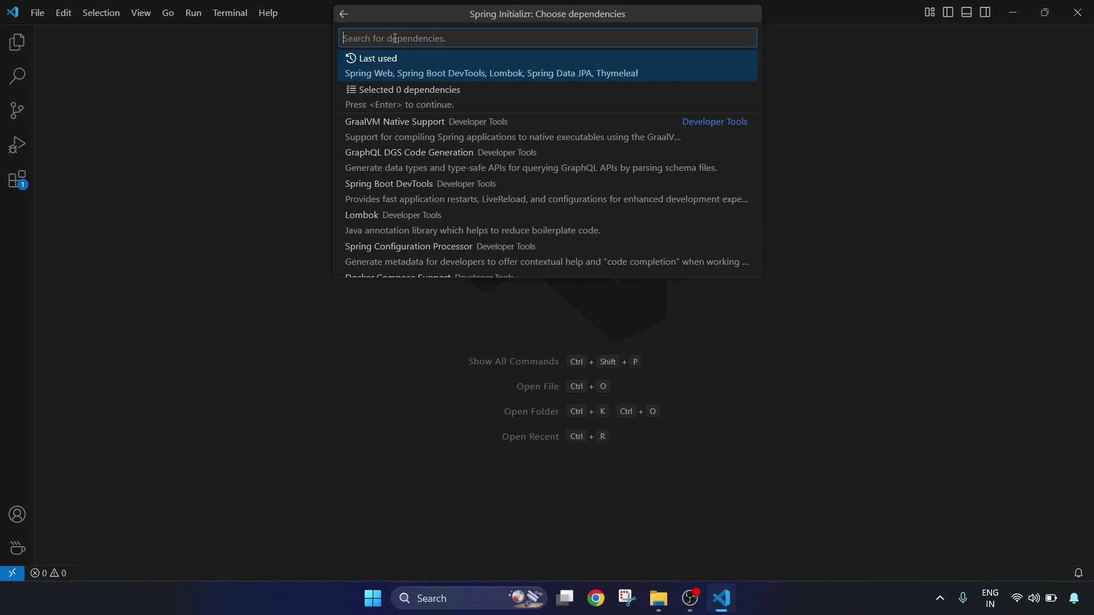
Step: Add the Spring Web, Thymeleaf and Spring Boot DevTools dependencies to the project and confirm the selection
text(webn)
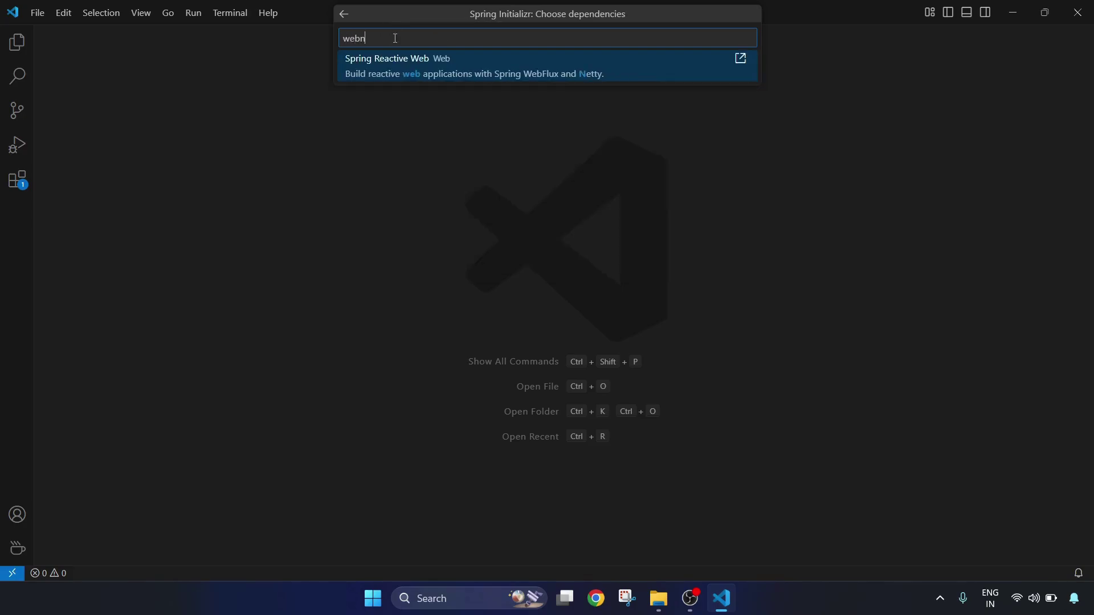
key(BackSpace)
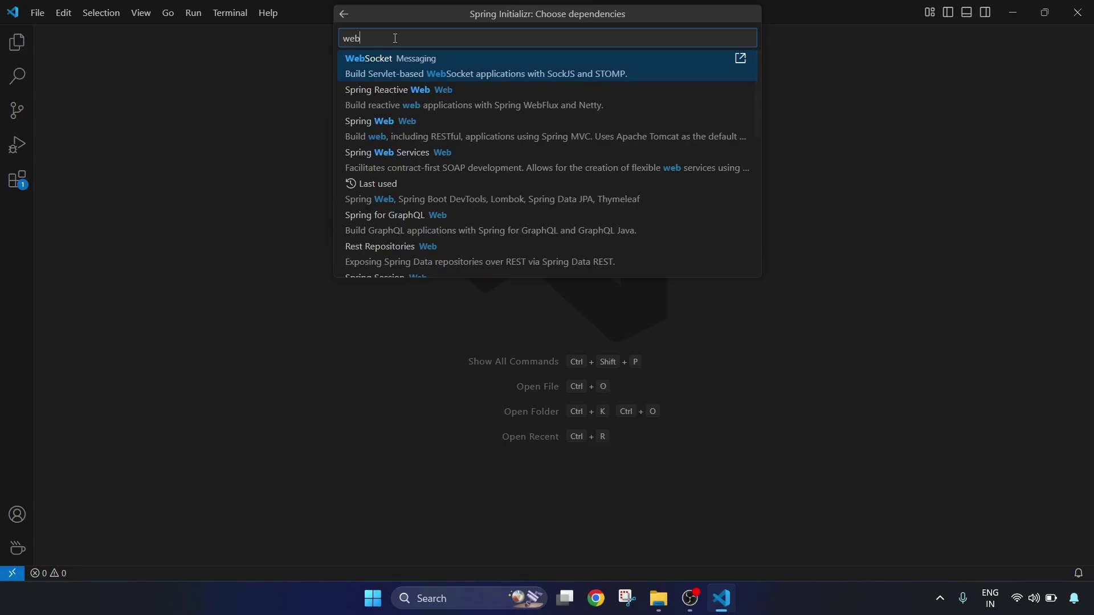
click(446, 134)
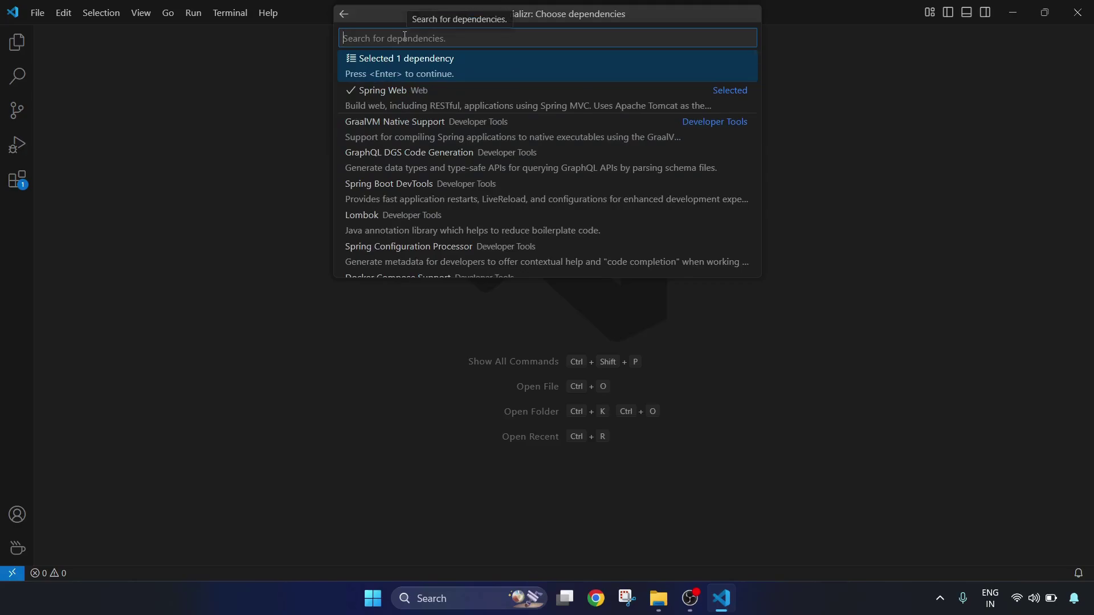
text(thy)
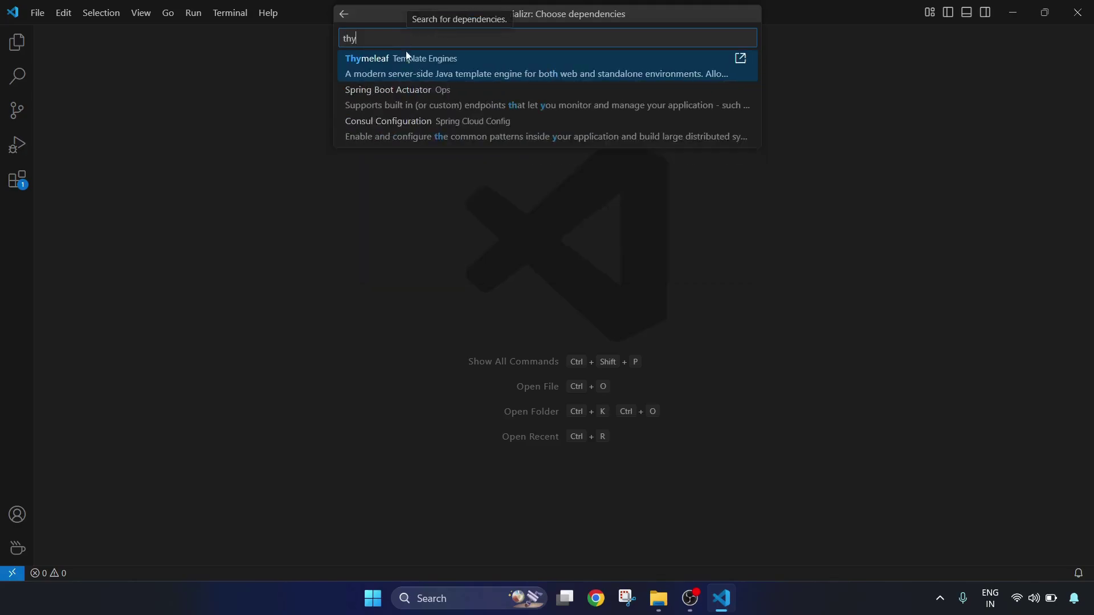
click(407, 57)
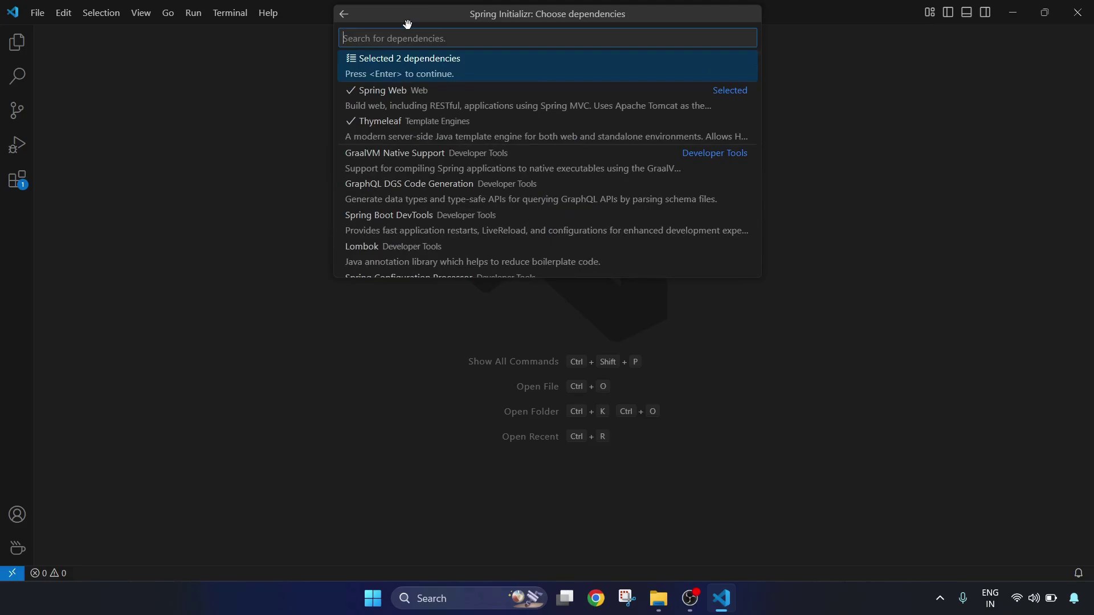
text(dev)
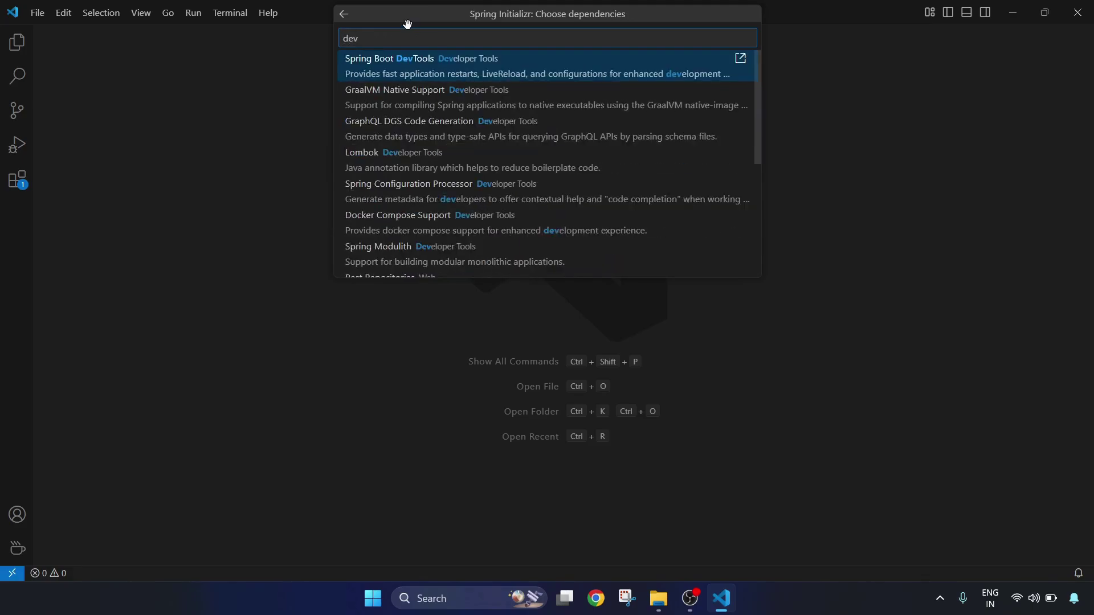
click(418, 75)
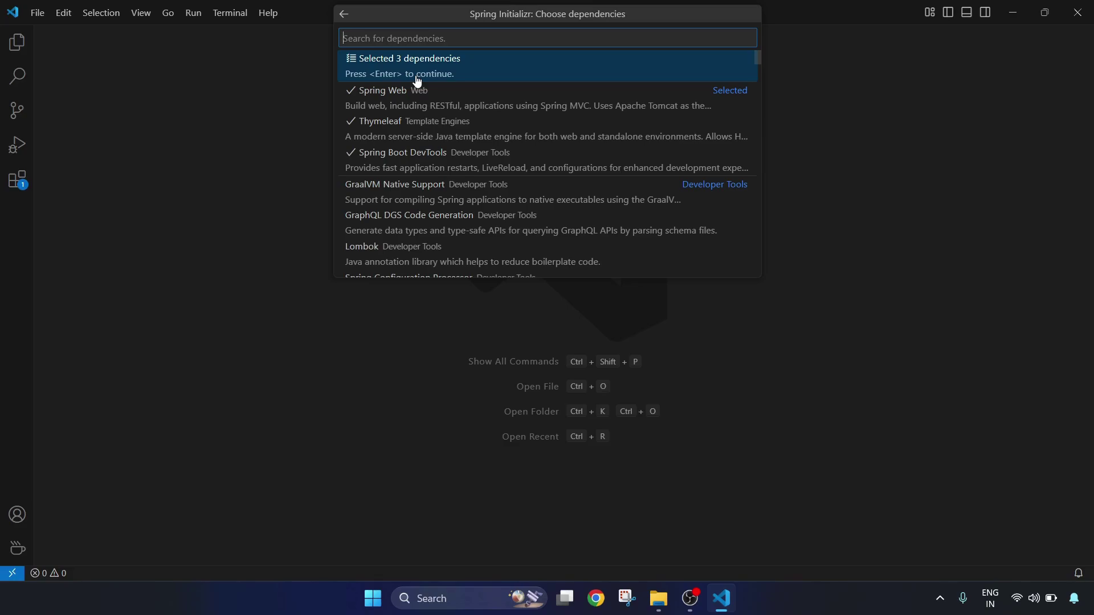
scroll(433, 256, down, 5)
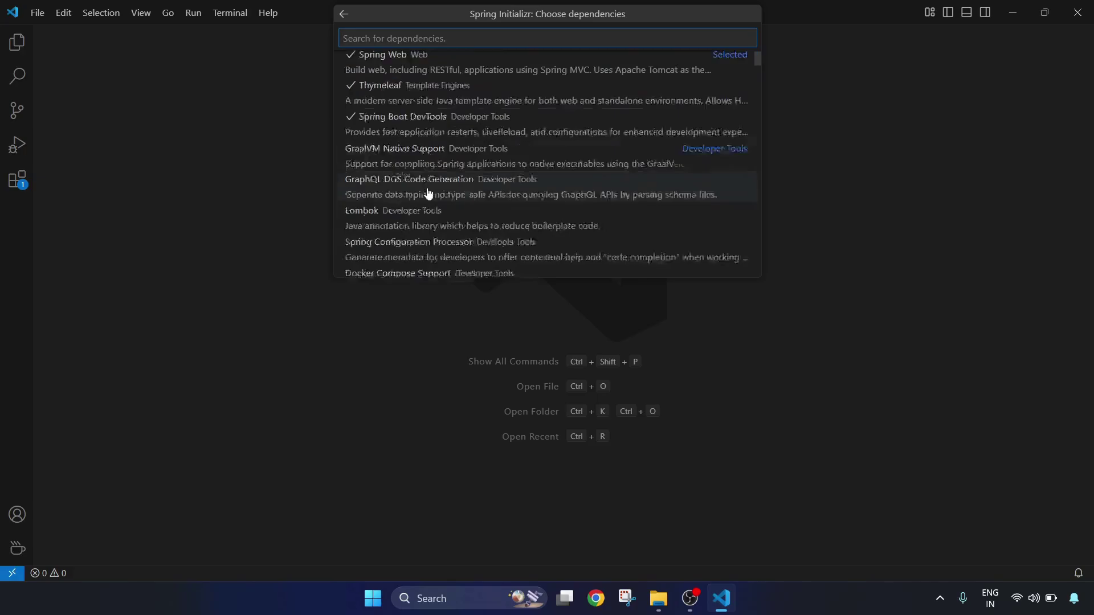
scroll(451, 245, down, 7)
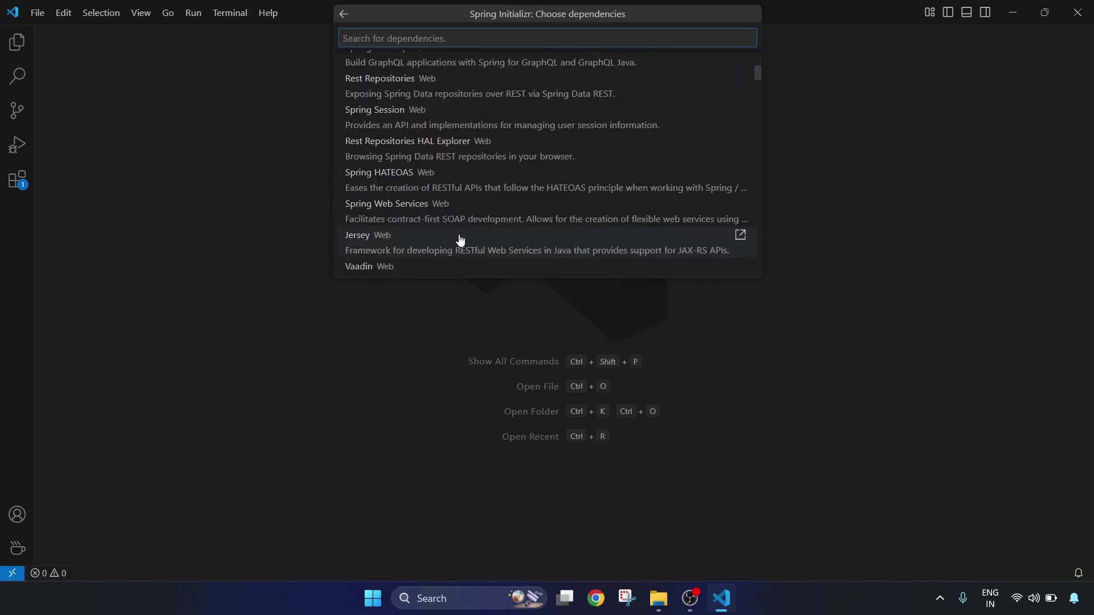
scroll(461, 239, up, 12)
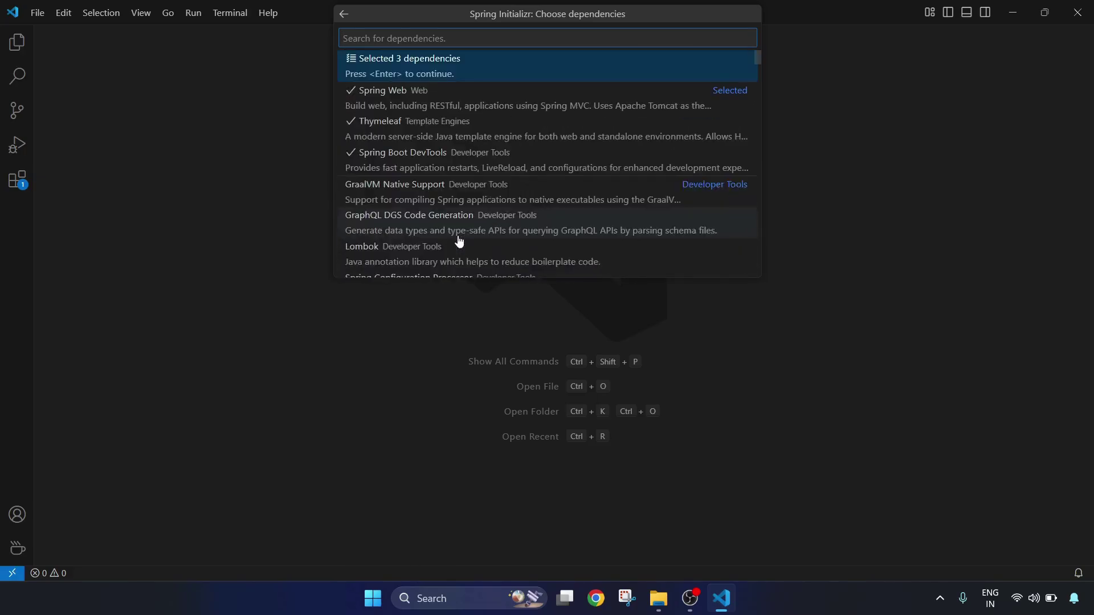
key(Return)
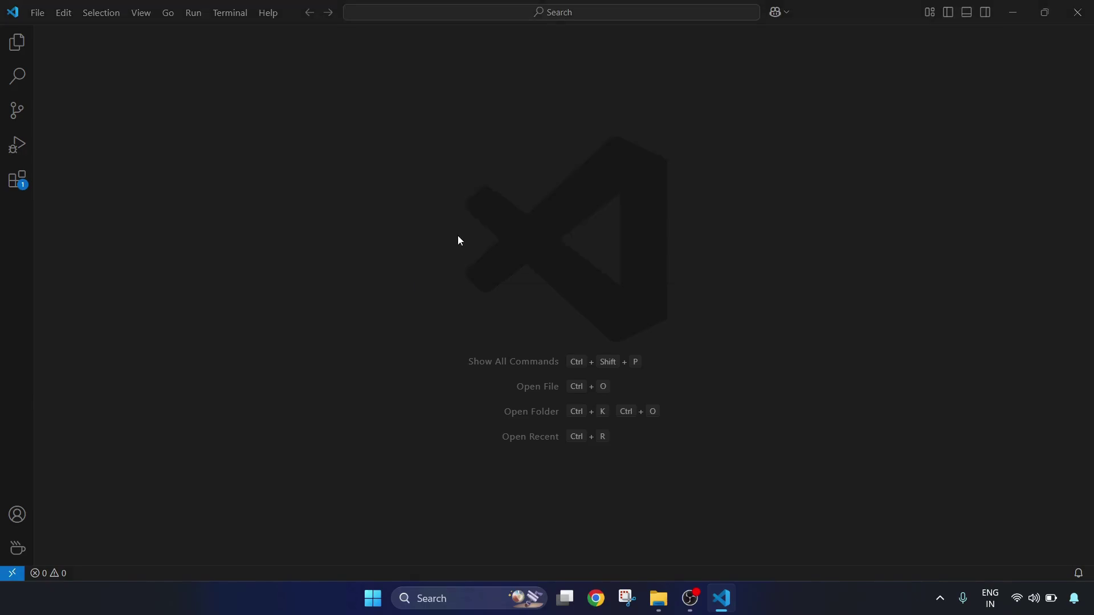
Step: Generate the project into the demos folder on the E: drive and open the generated spring-domo project
scroll(68, 228, down, 5)
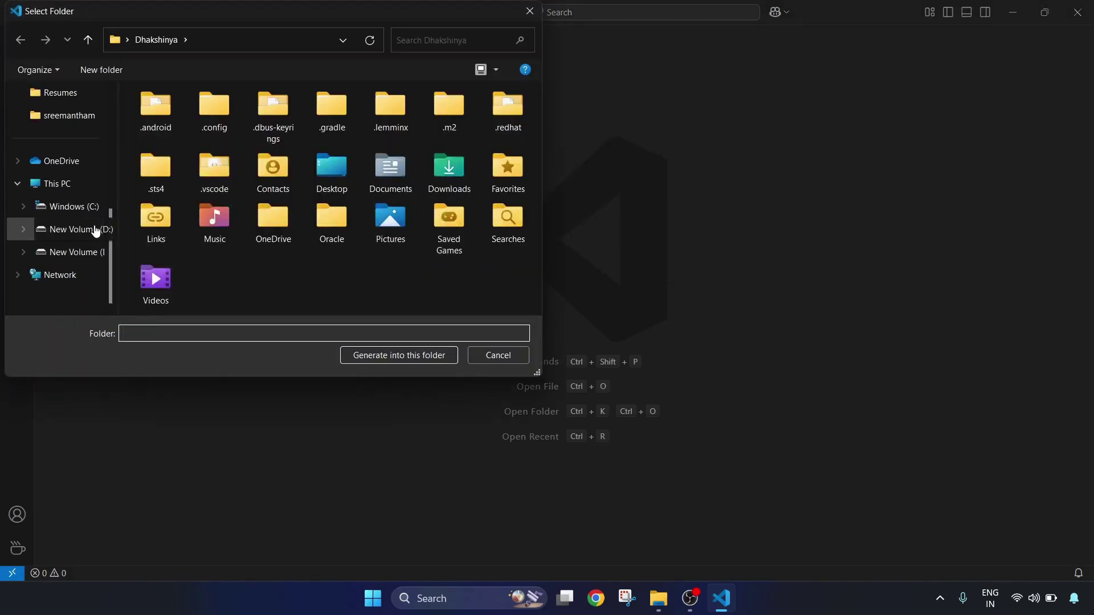
click(74, 260)
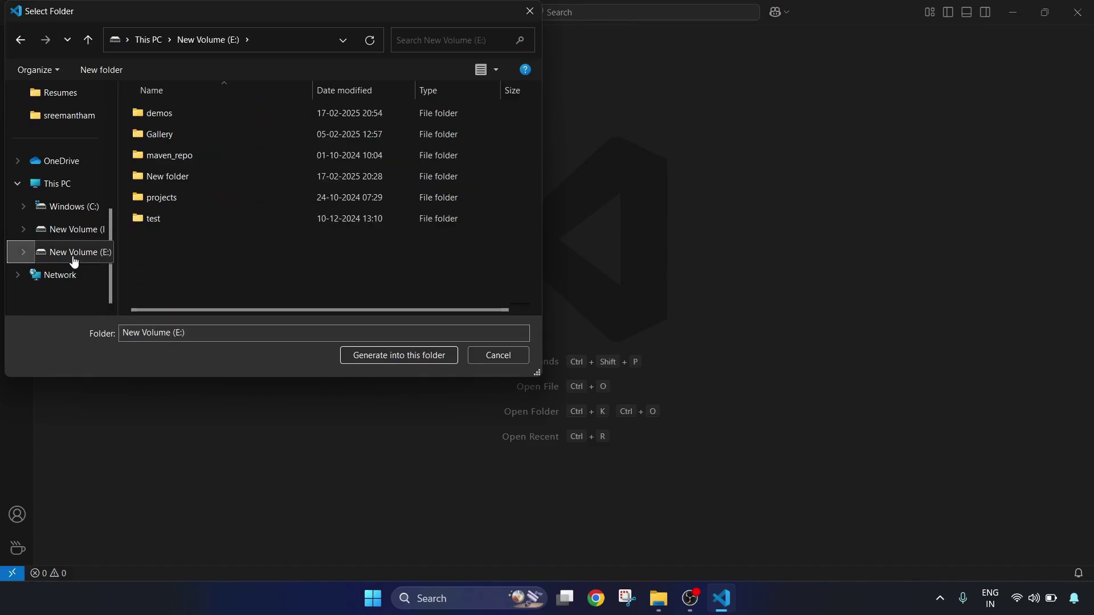
double_click(185, 114)
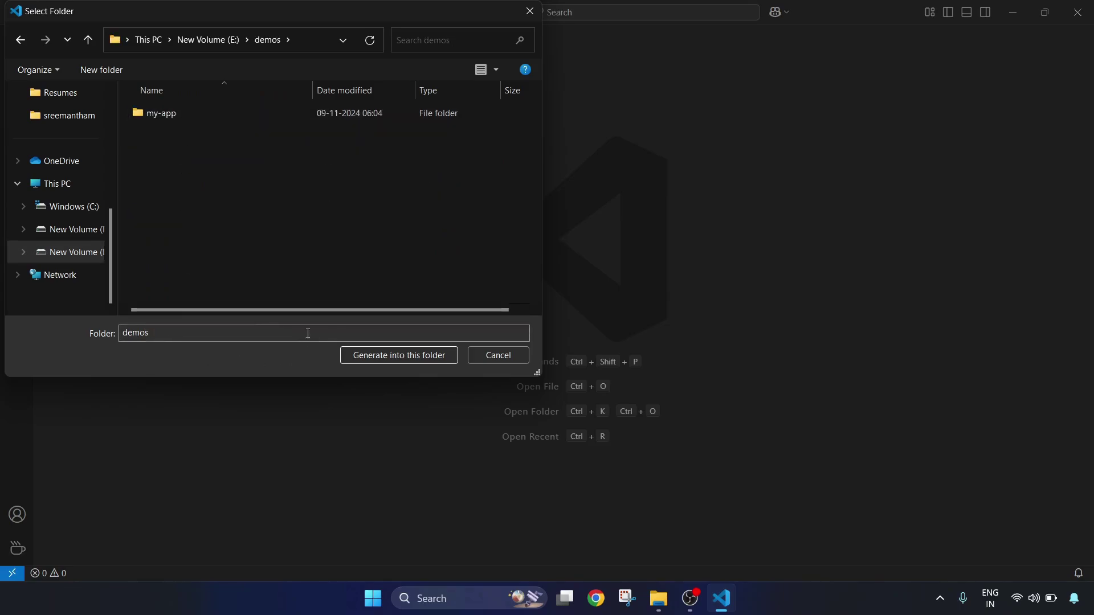
click(389, 358)
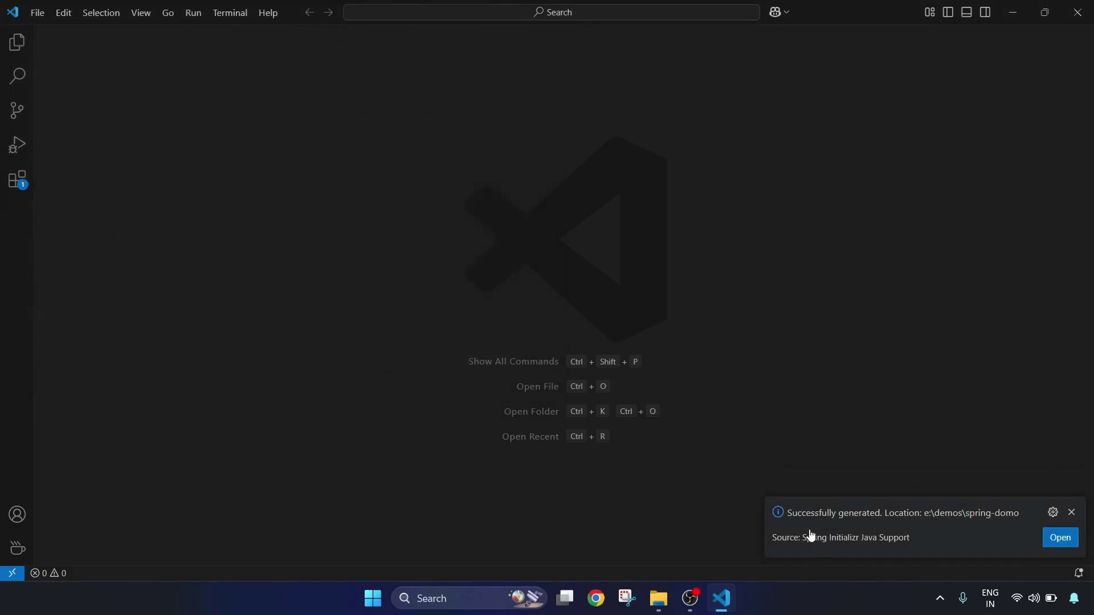
click(1061, 541)
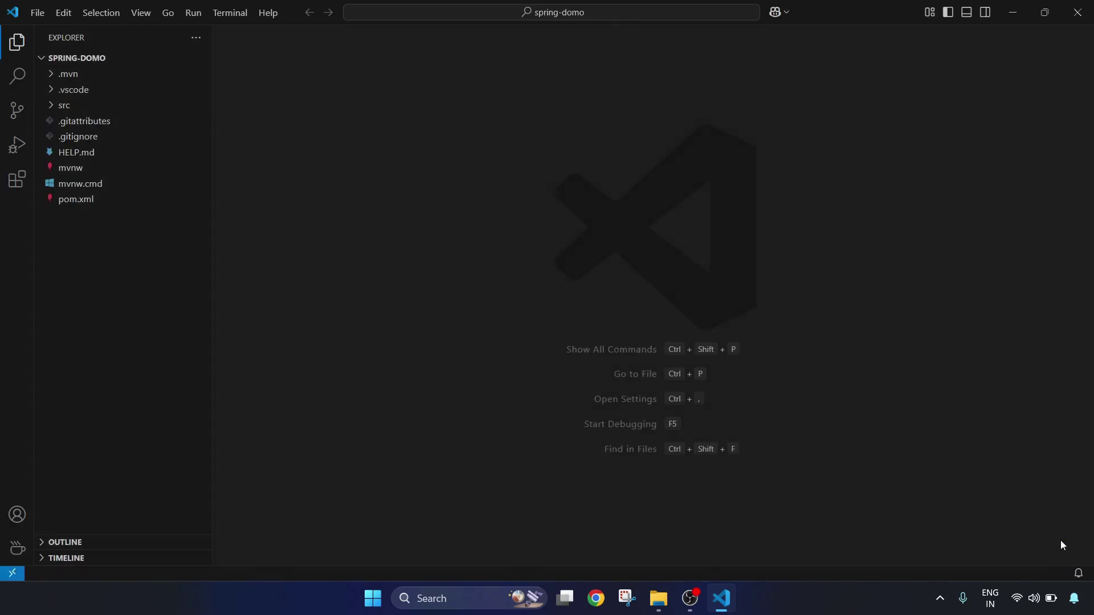
Step: Open SpringDomoApplication.java from the com.example.spring_domo package under src/main/java
click(67, 106)
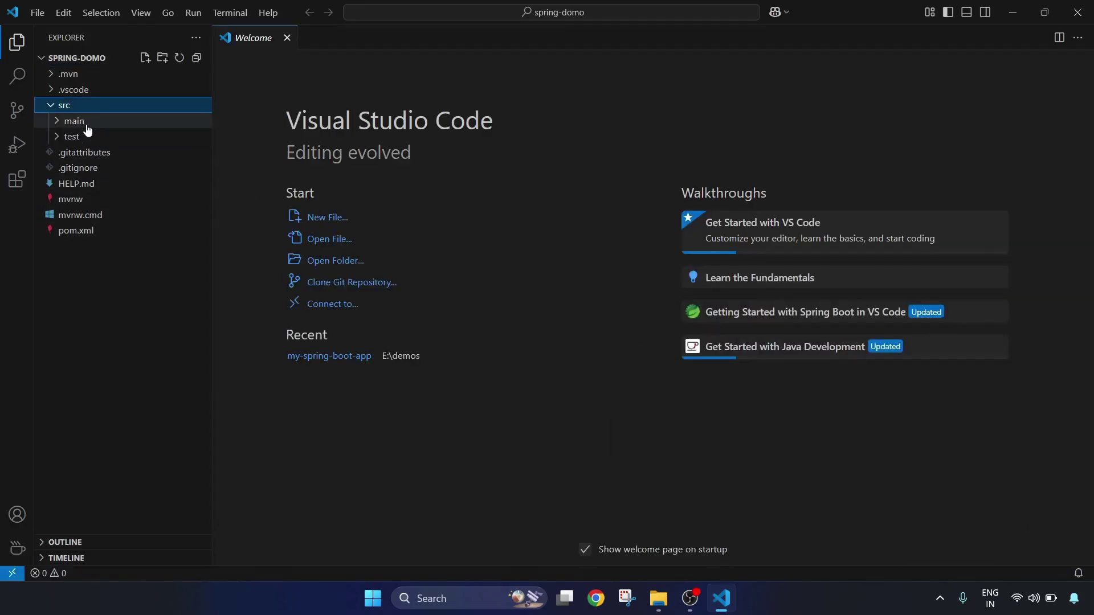
click(98, 122)
click(105, 139)
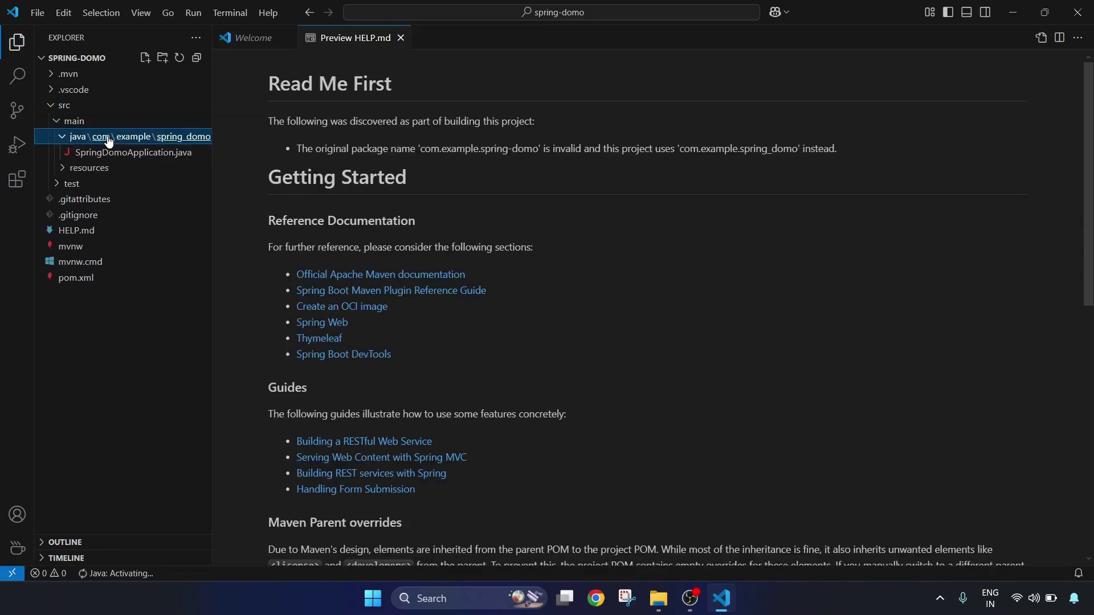
click(81, 153)
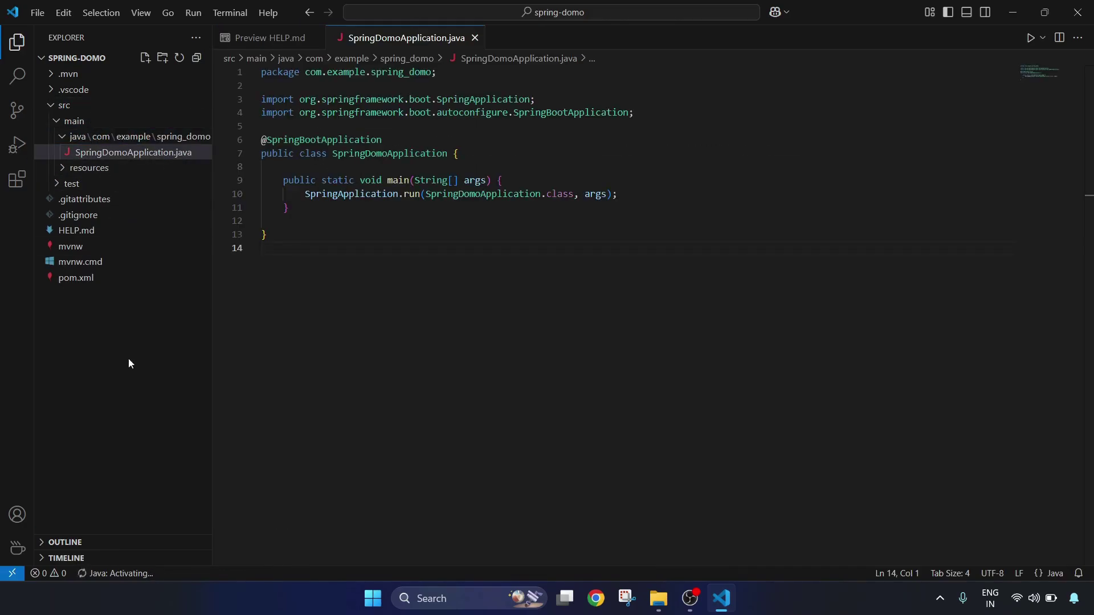
Step: Open pom.xml and examine its Java version, dependencies and build plugin entries
click(76, 277)
click(524, 300)
scroll(536, 399, down, 10)
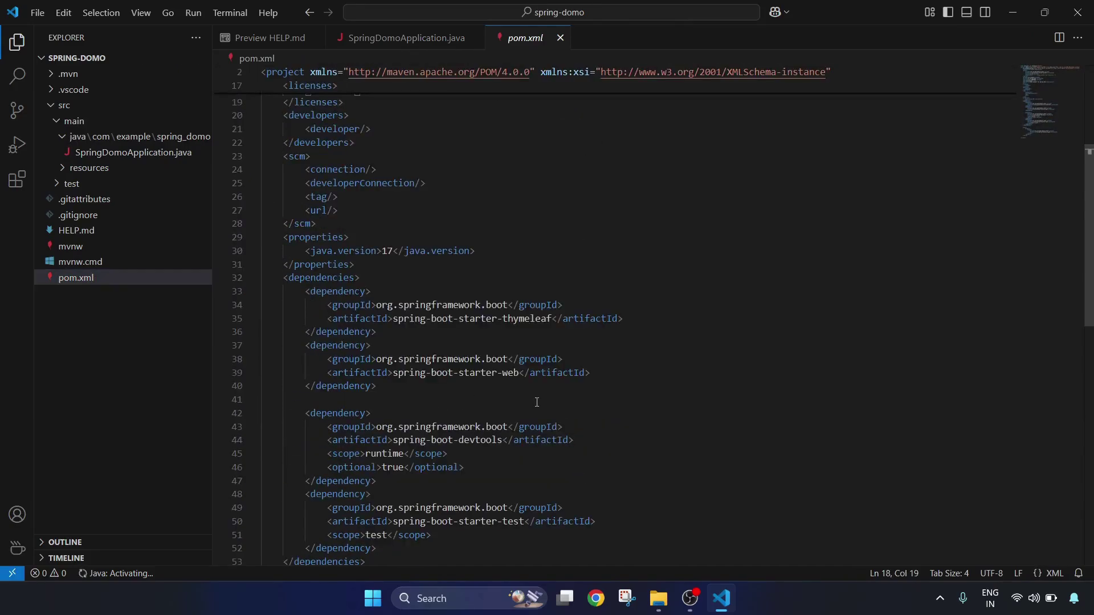
click(469, 181)
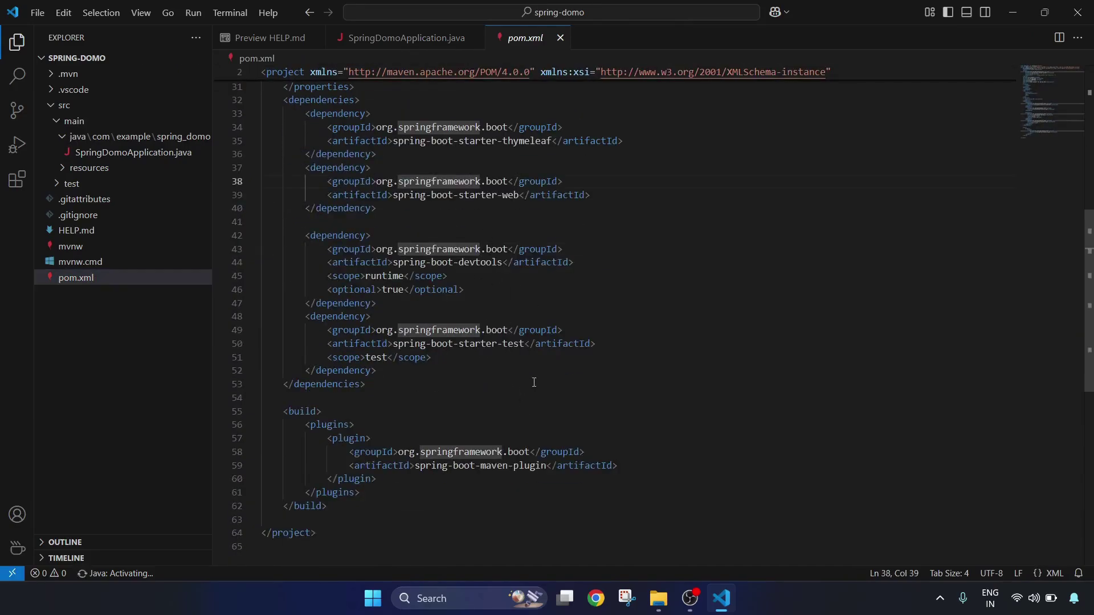
scroll(534, 383, up, 3)
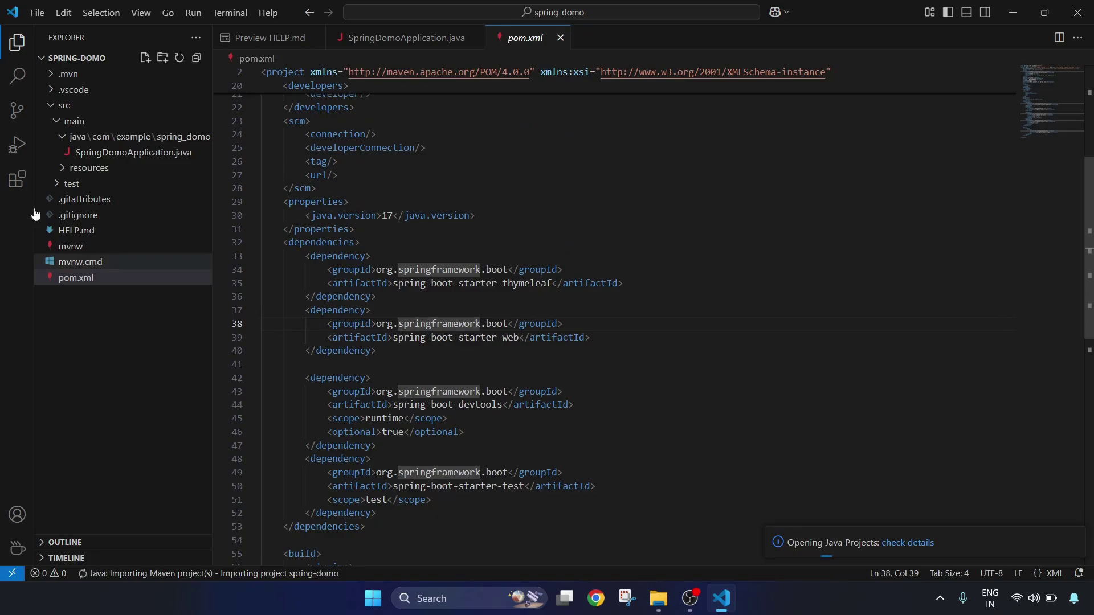
Step: Return to SpringDomoApplication.java and place the cursor after the main method's closing brace
click(138, 159)
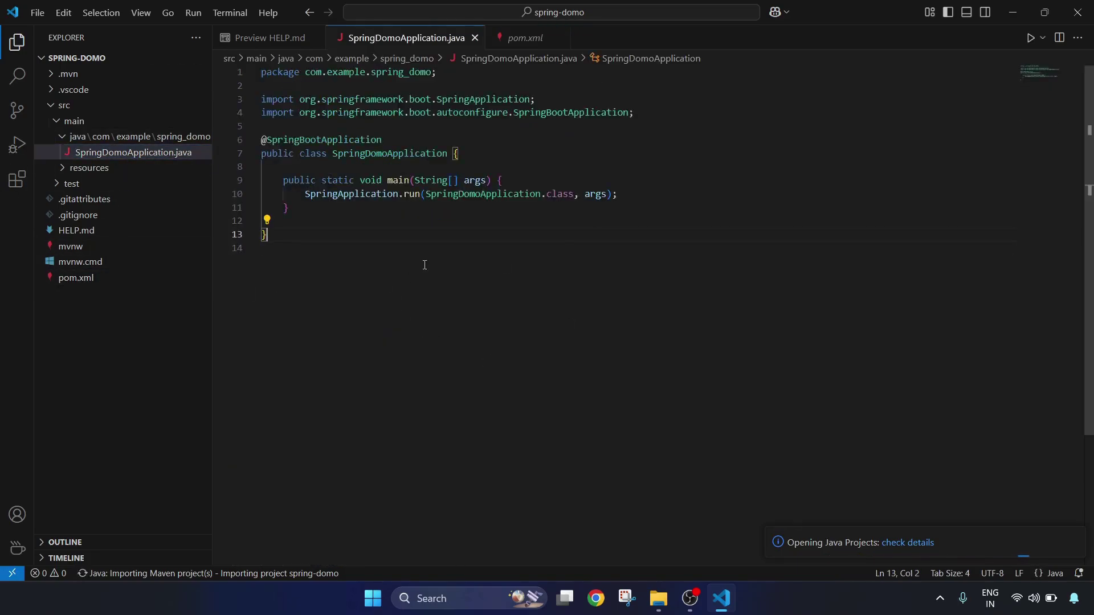
click(677, 178)
click(700, 215)
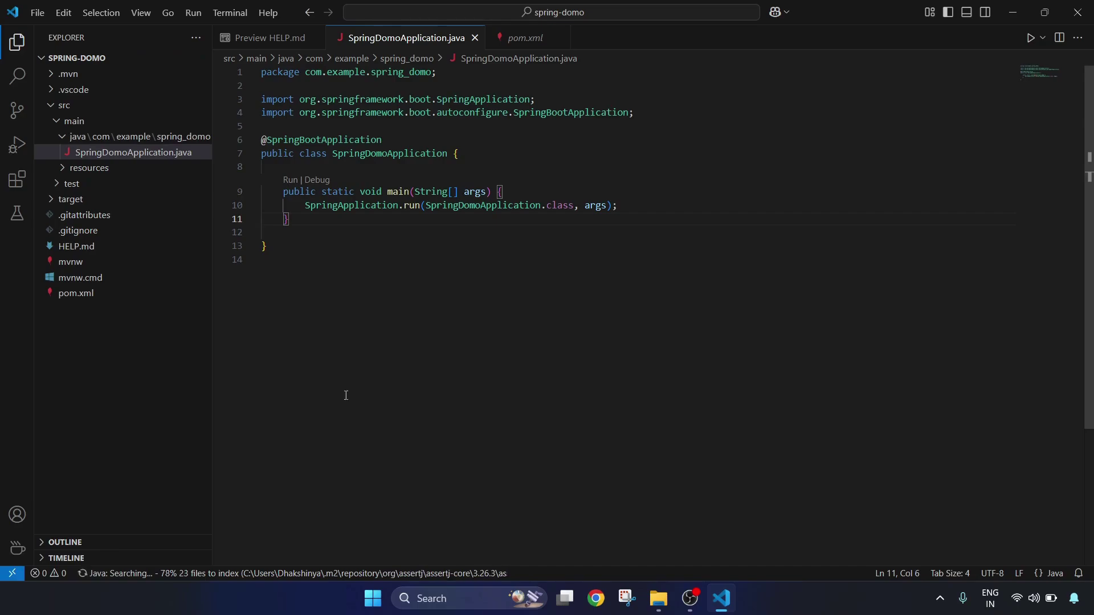
Step: Switch the active profile from Java Spring to Python
click(17, 548)
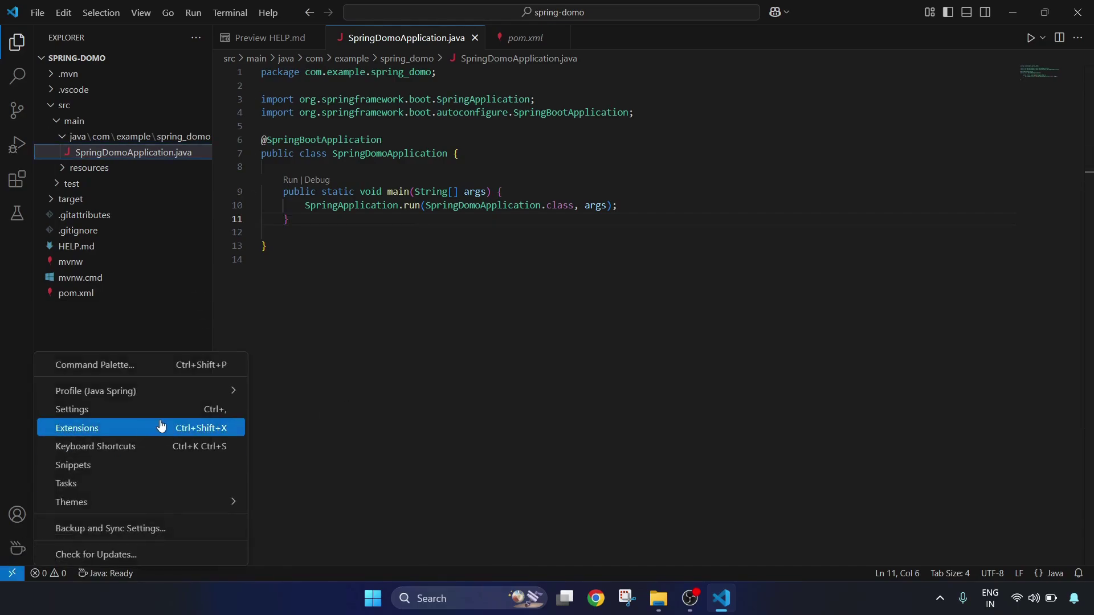
mouse_move(224, 397)
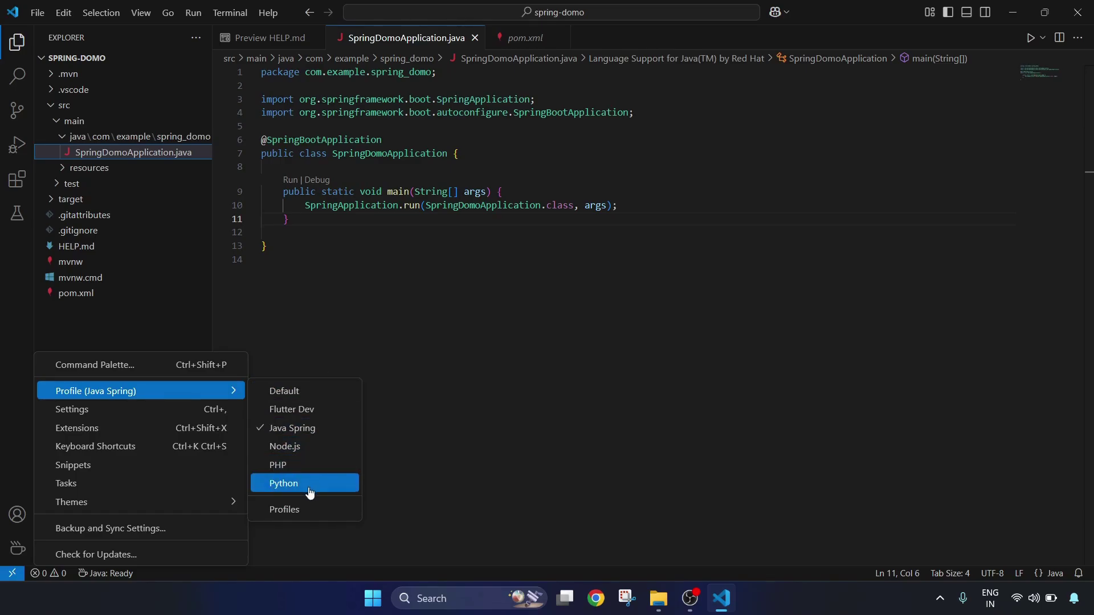
click(309, 486)
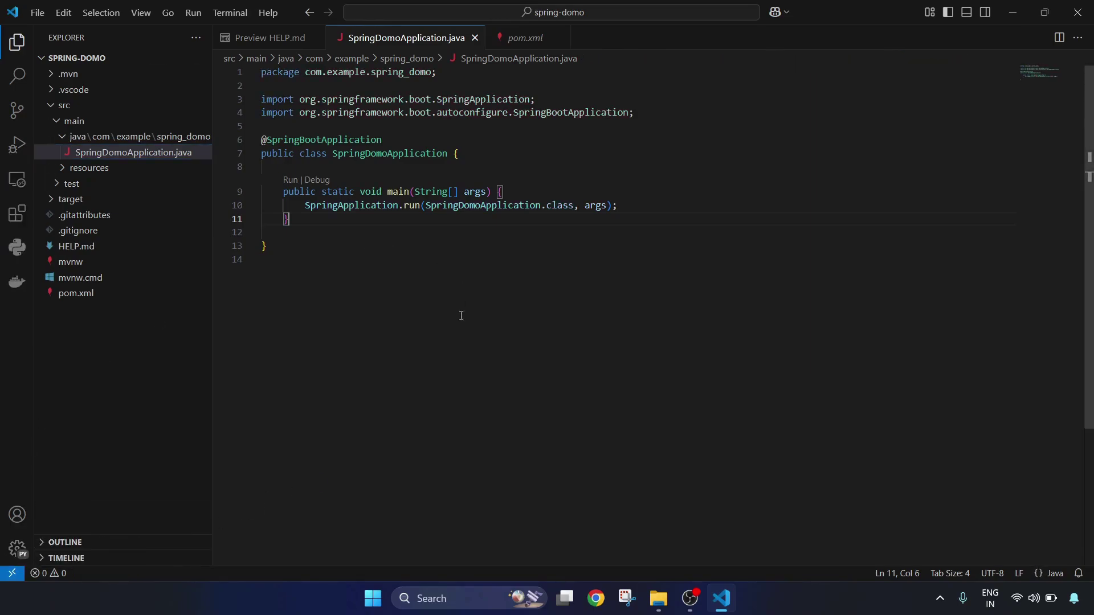
click(454, 333)
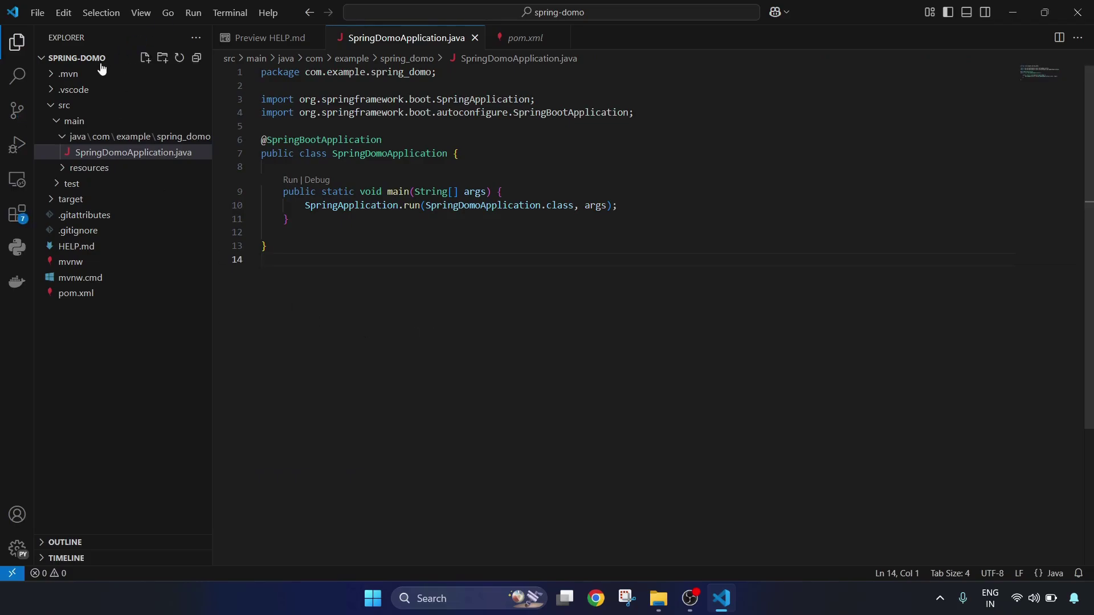
Step: Insert a blank line after the main method in SpringDomoApplication.java and save the file
click(323, 212)
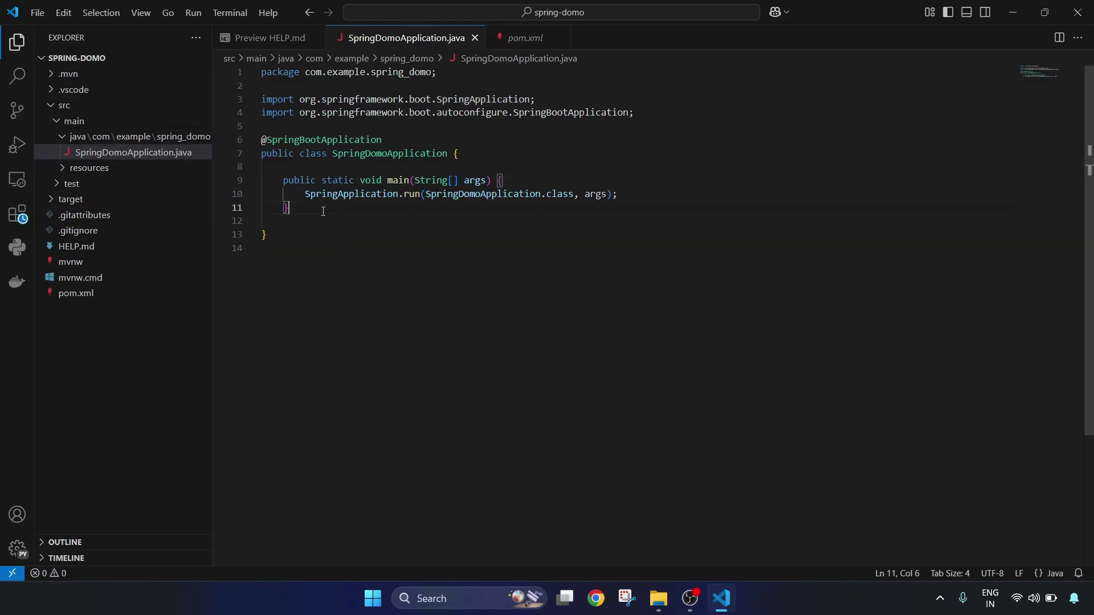
key(Return)
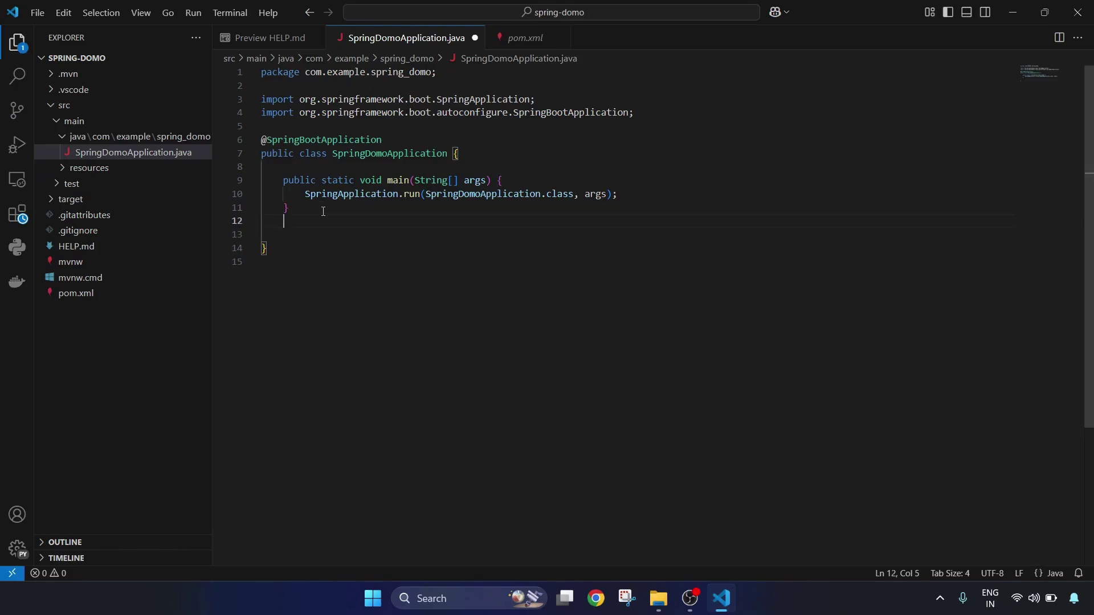
key(ctrl+s)
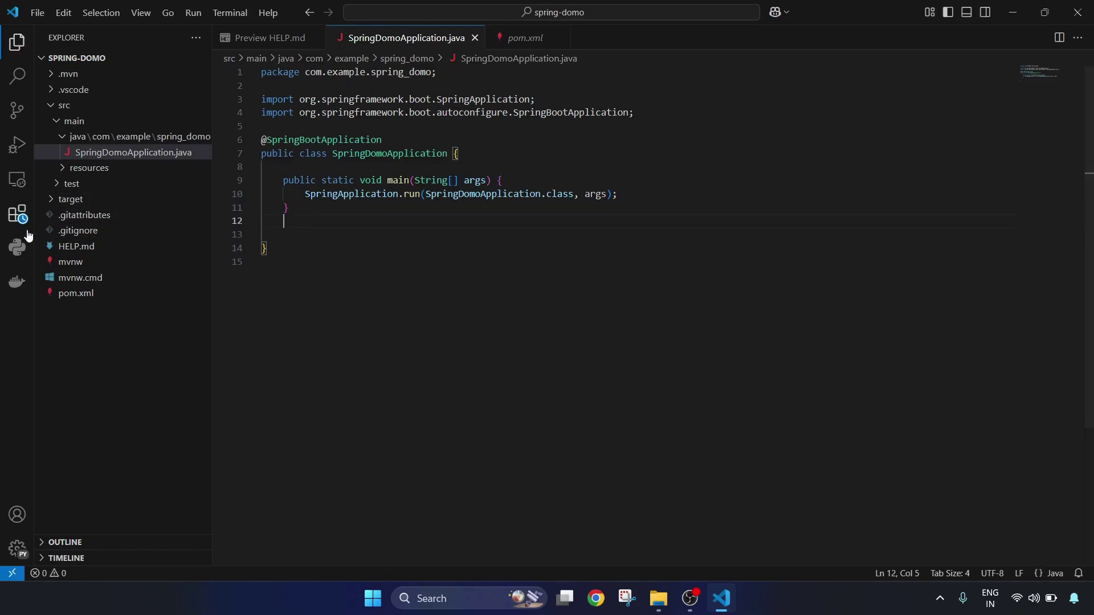
Step: Look through the extensions installed in the Python profile
click(18, 215)
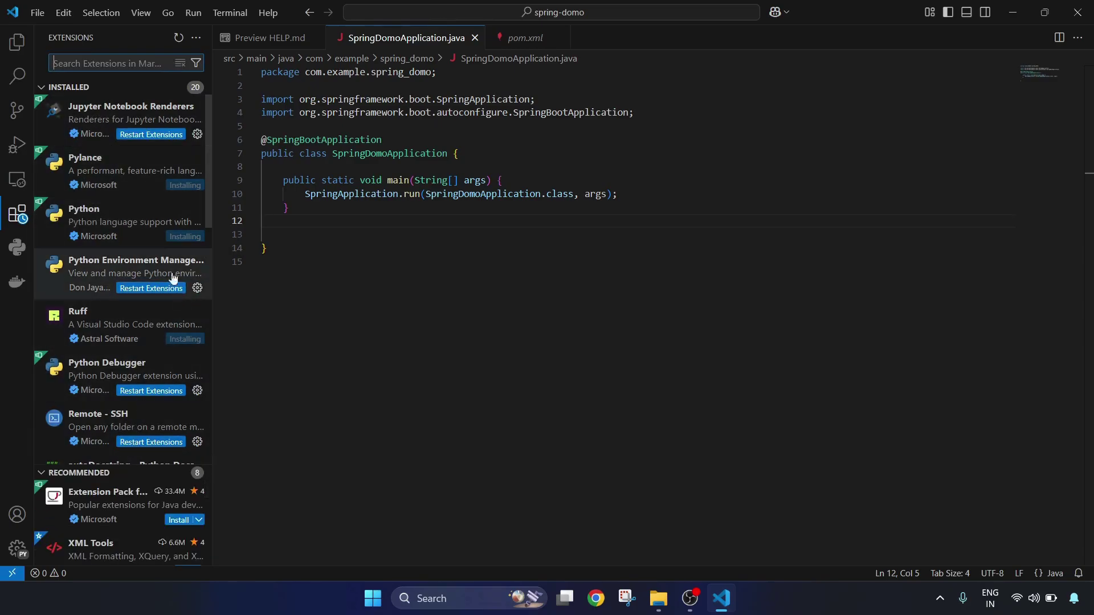
scroll(135, 402, down, 3)
scroll(134, 402, up, 3)
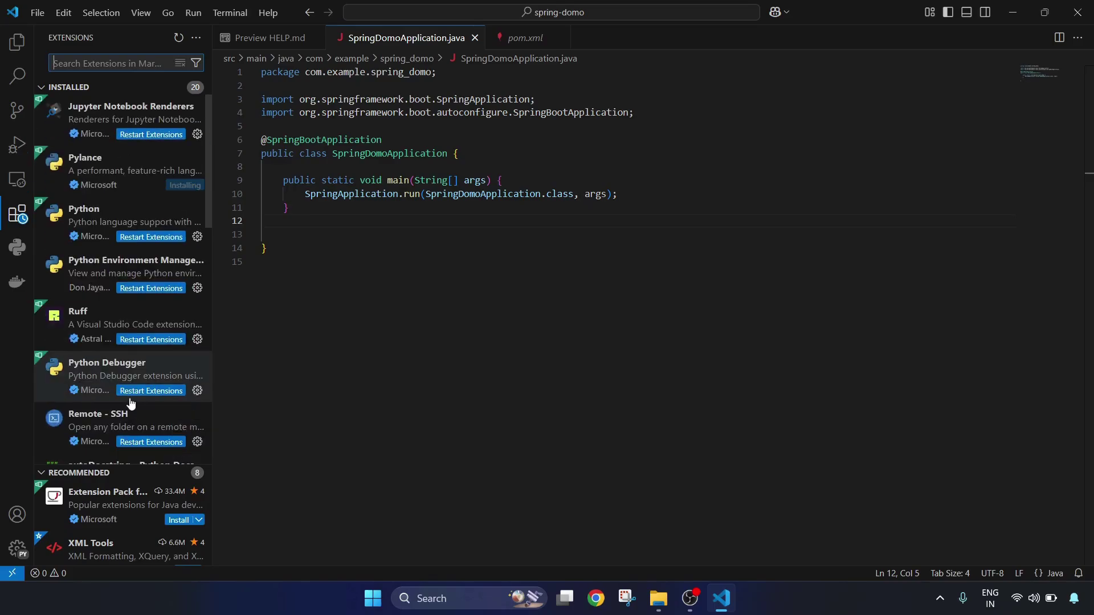
Step: Switch the active profile back to Java Spring and look through its installed extensions
click(18, 548)
mouse_move(142, 393)
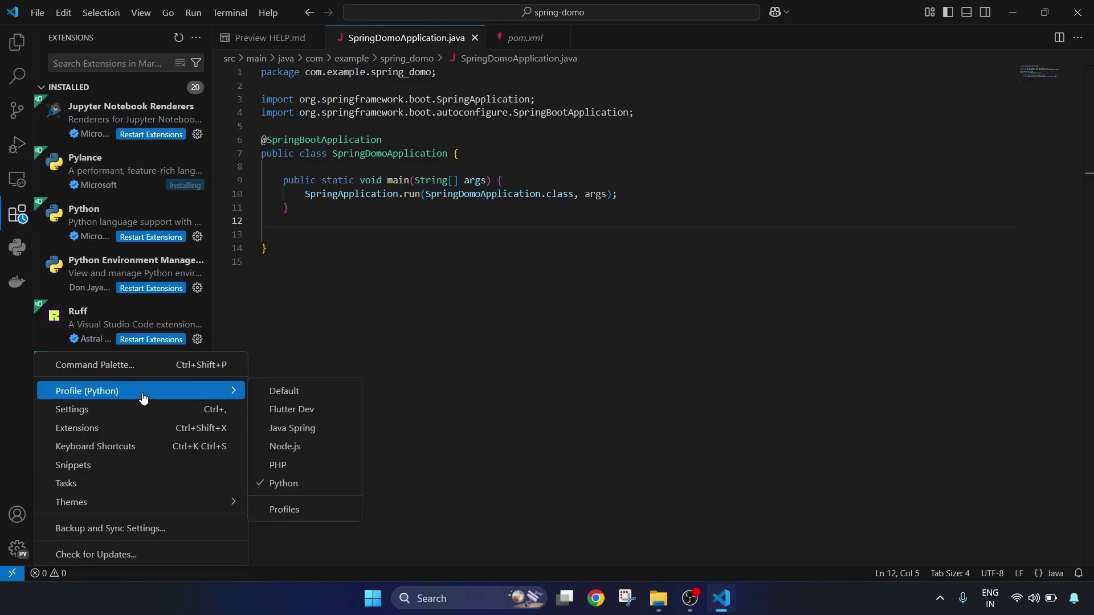
click(330, 428)
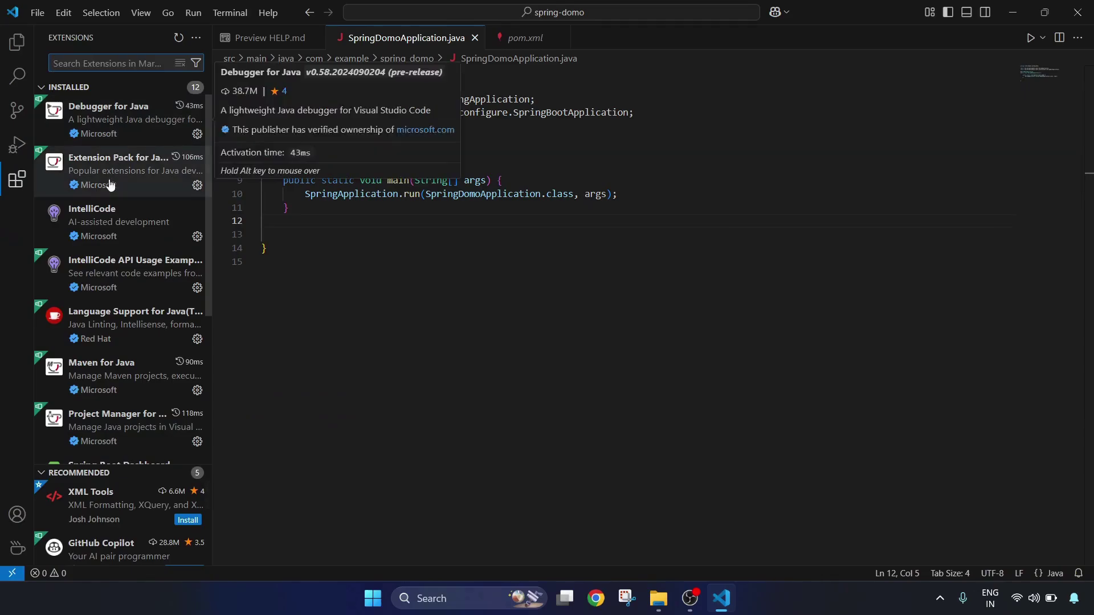
scroll(66, 372, down, 4)
scroll(103, 391, down, 1)
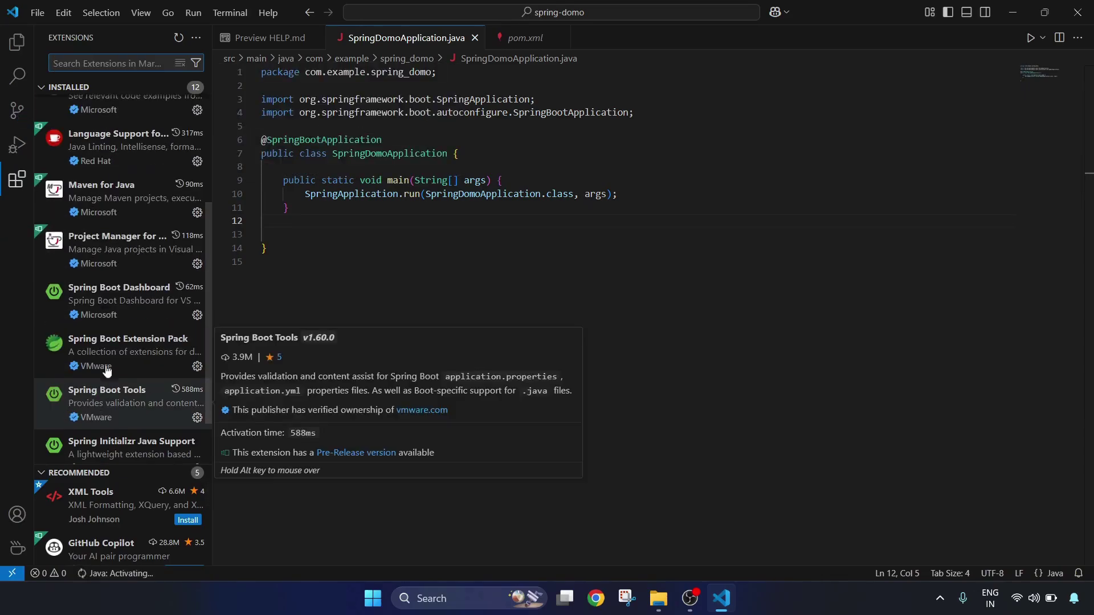
click(538, 231)
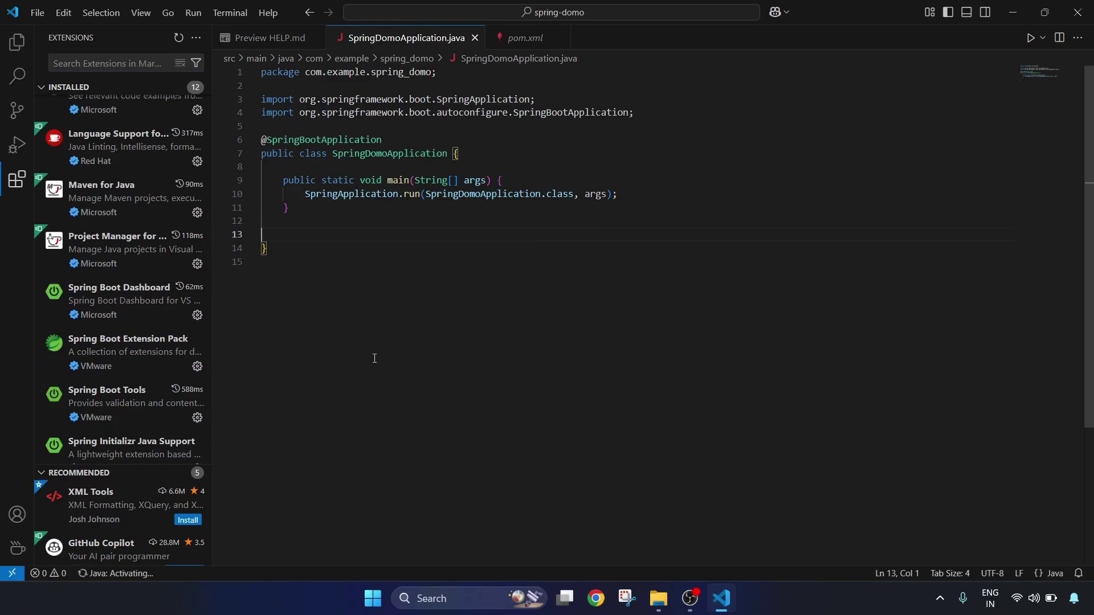
click(361, 261)
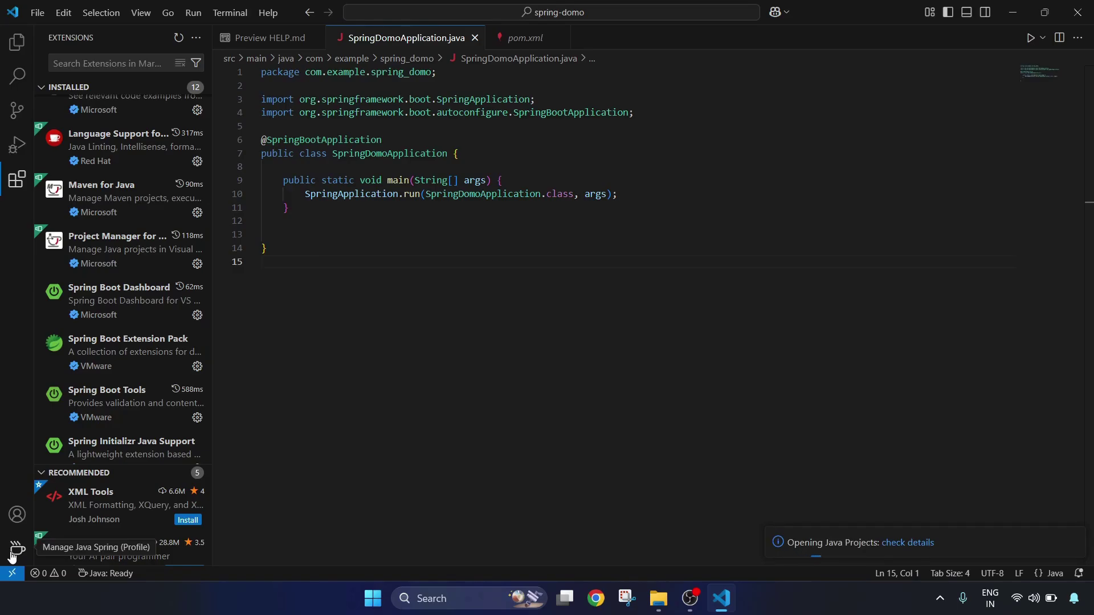
click(13, 551)
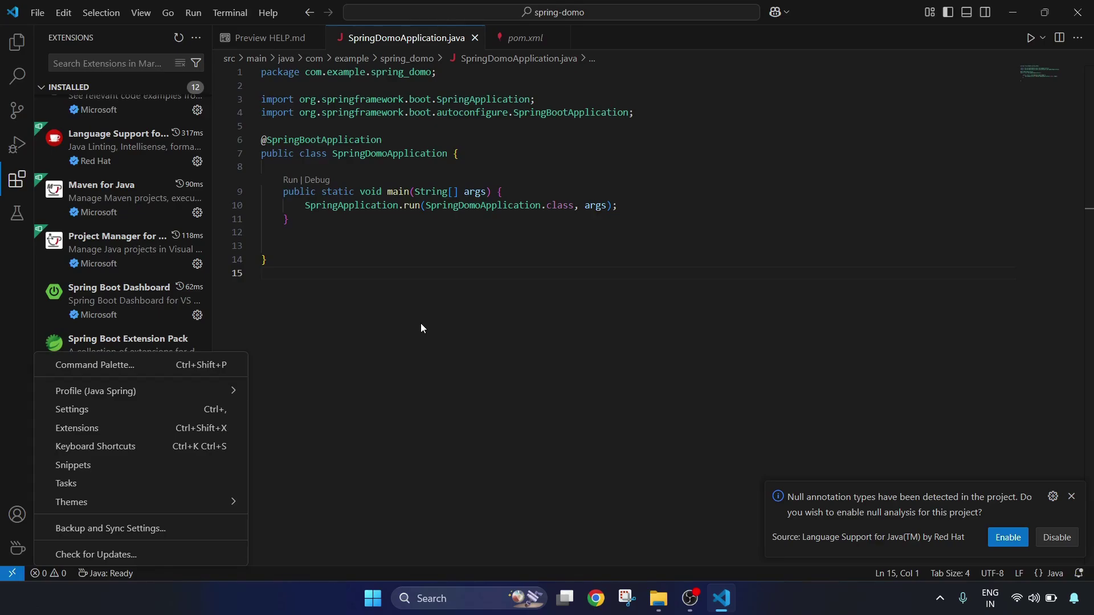
click(500, 313)
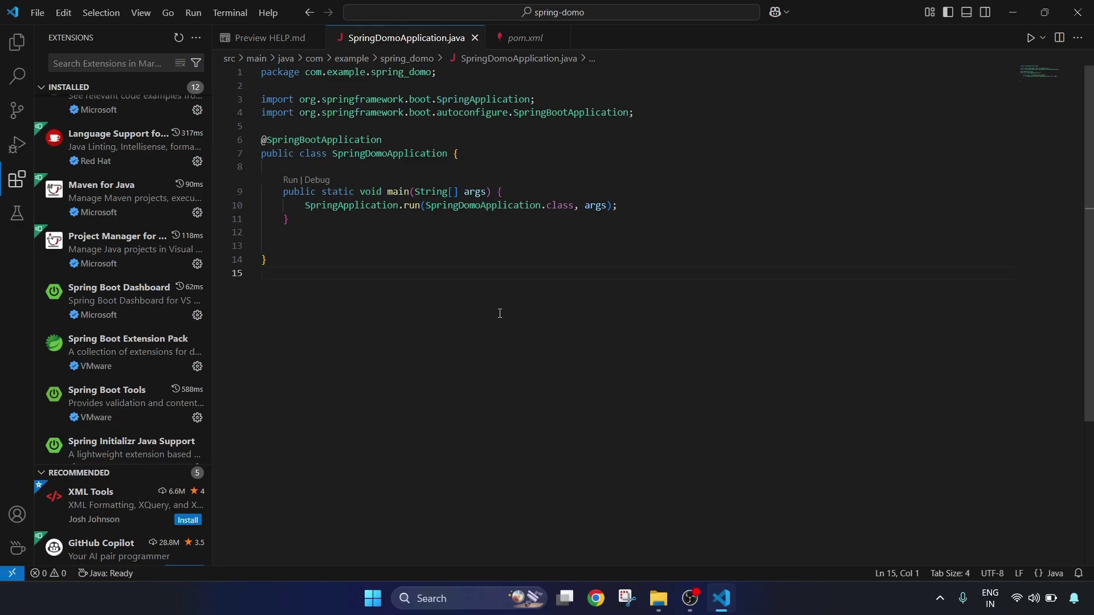